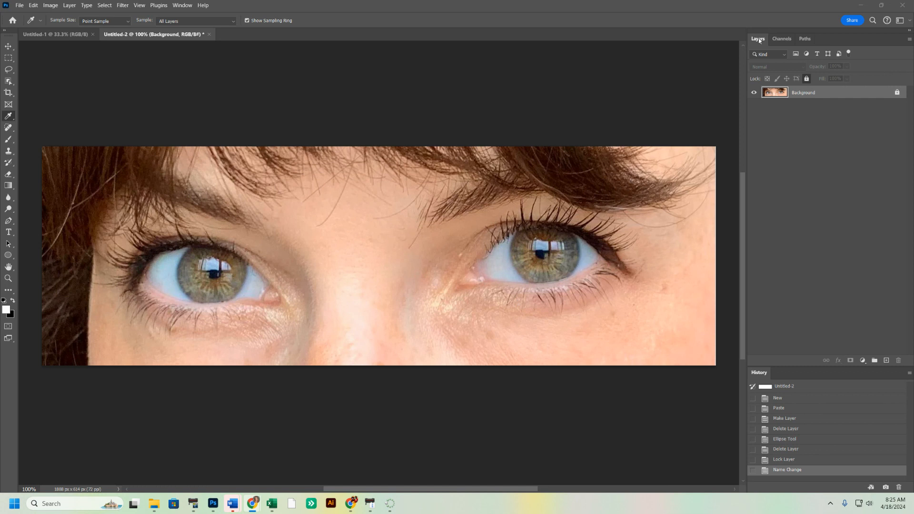
Pull the Layers, Channels and Paths panels out of the dock and reset the custom workspace
drag(759, 40, 519, 124)
drag(761, 40, 599, 313)
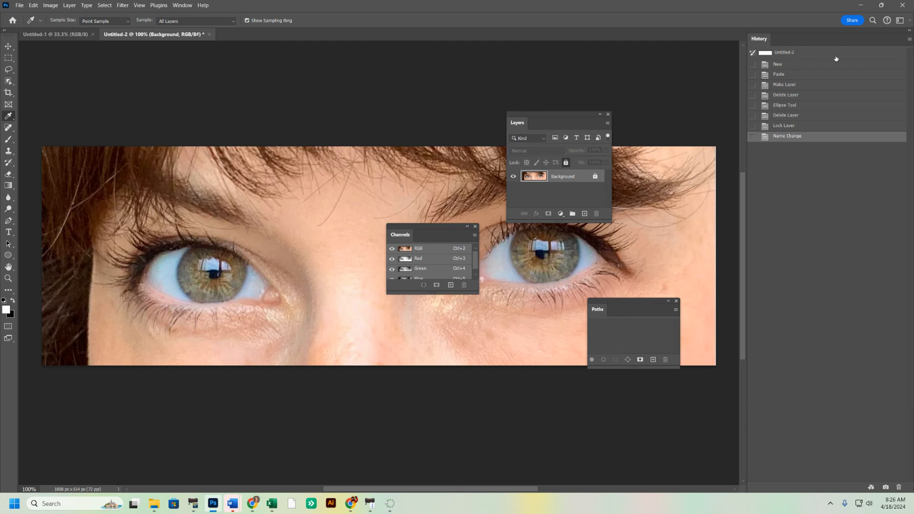
click(900, 21)
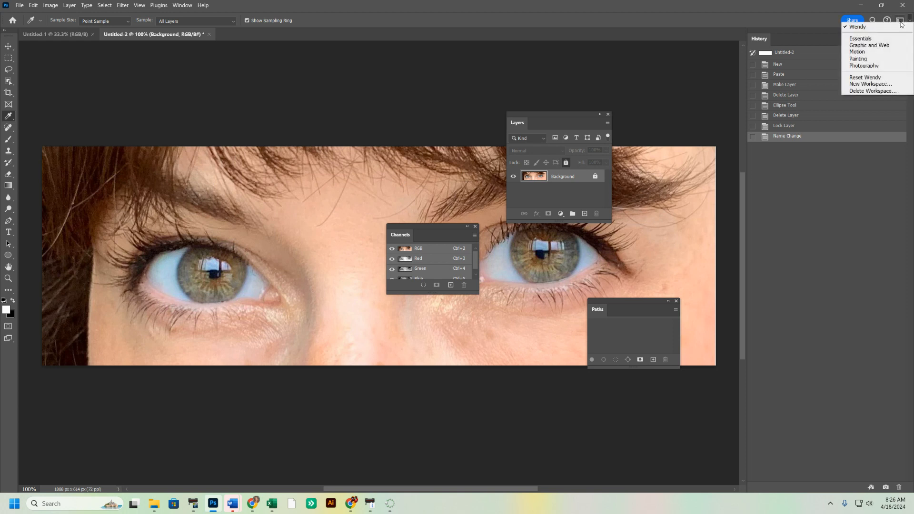
click(867, 78)
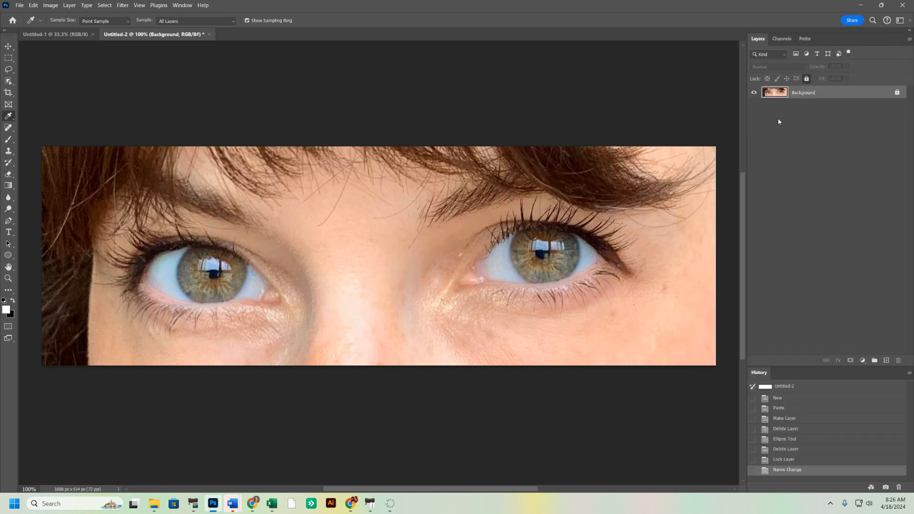
Reset all tools to their default settings, starting from the Brush tool's options
click(8, 69)
click(8, 141)
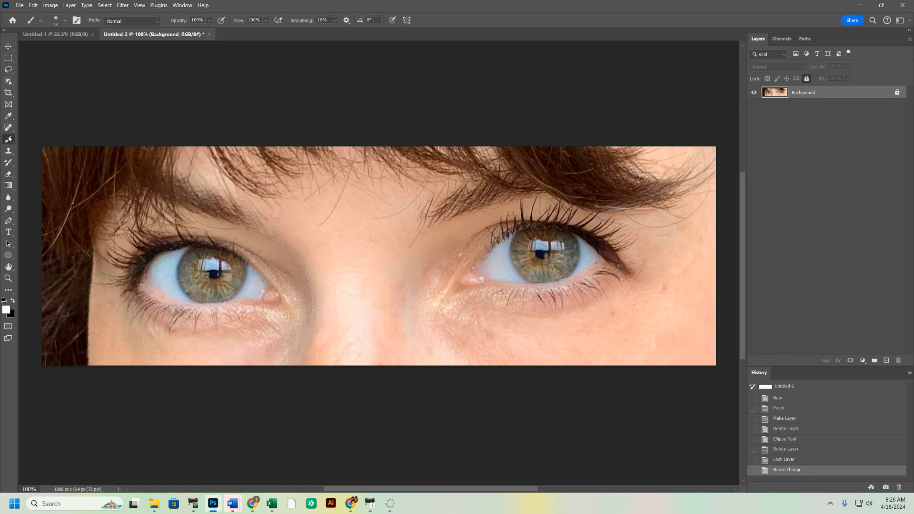
right_click(31, 20)
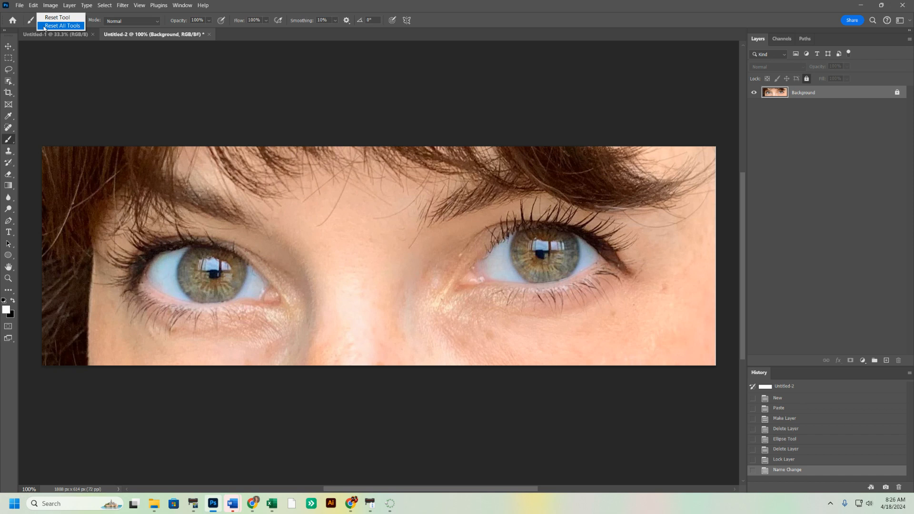
click(44, 26)
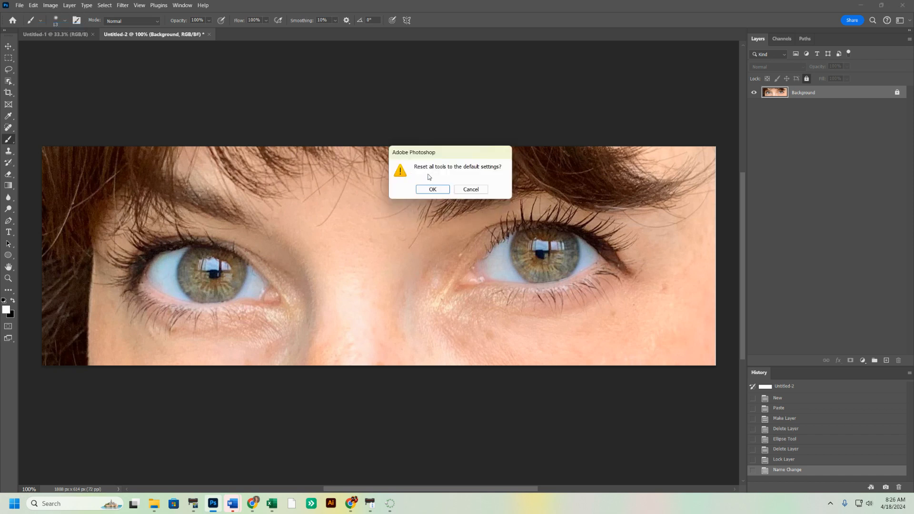
click(428, 190)
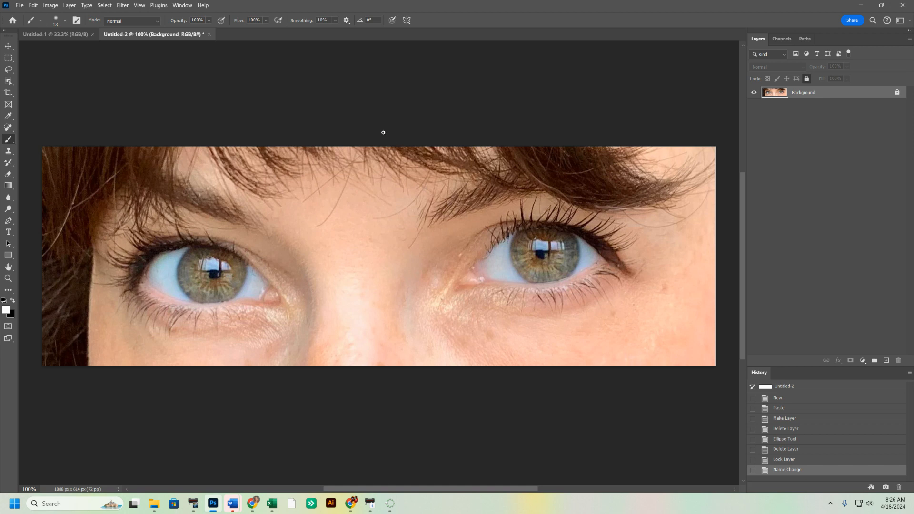
Show the Gradients panel and add the Legacy Gradients set to the available presets
click(177, 8)
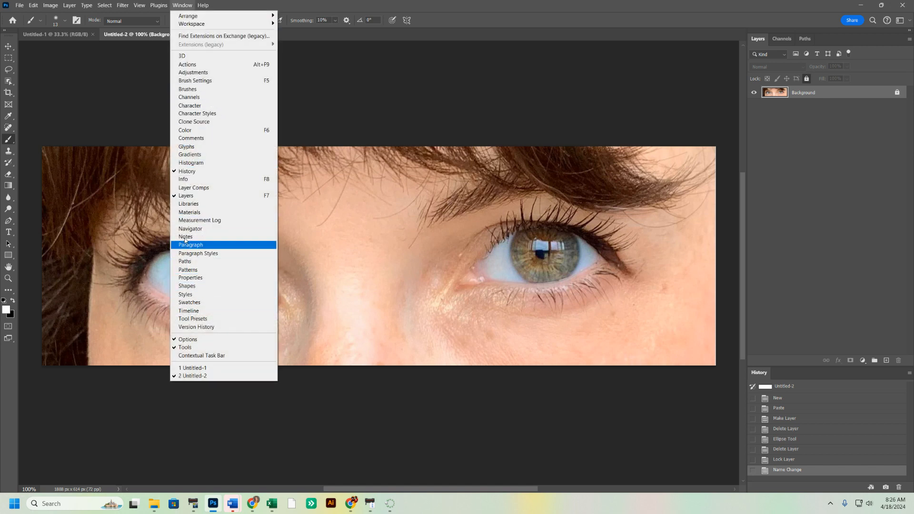
click(197, 156)
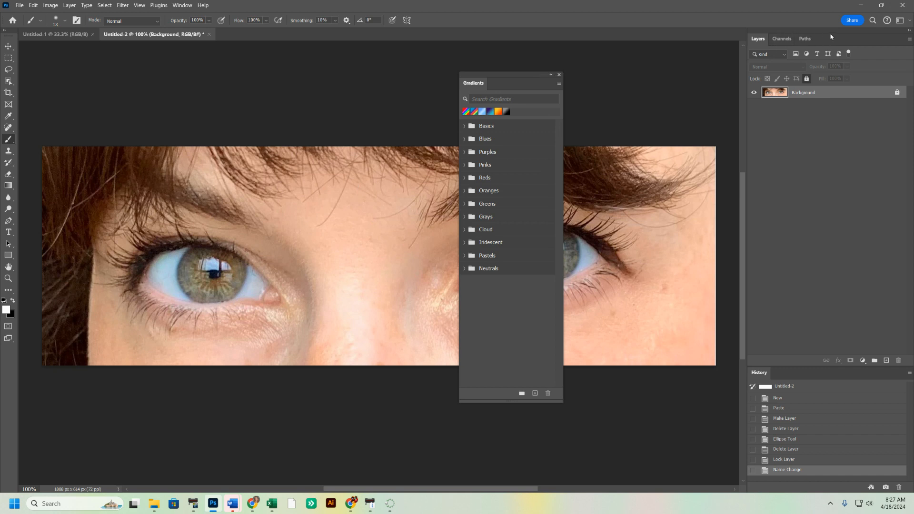
click(183, 6)
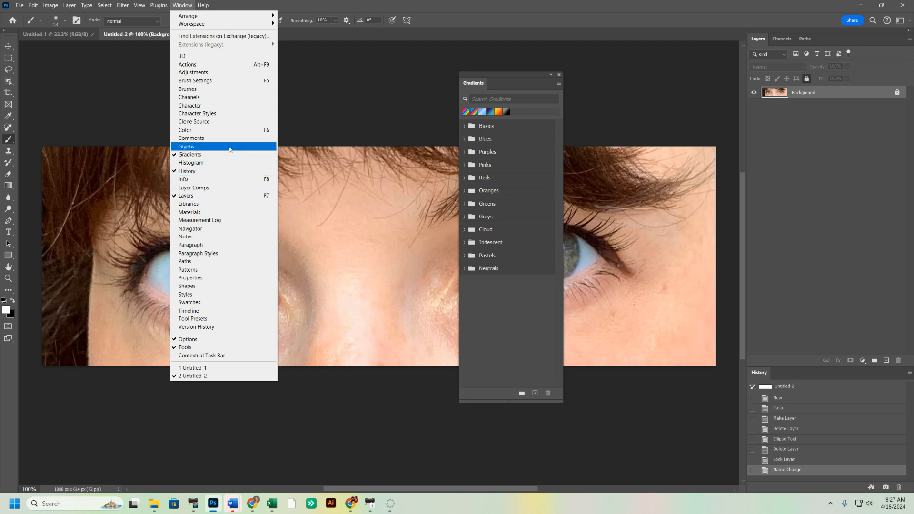
click(333, 102)
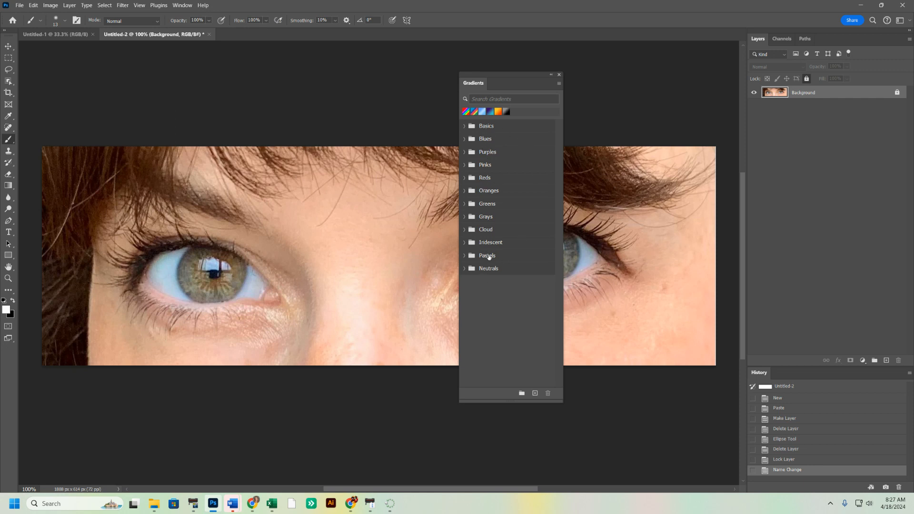
click(559, 84)
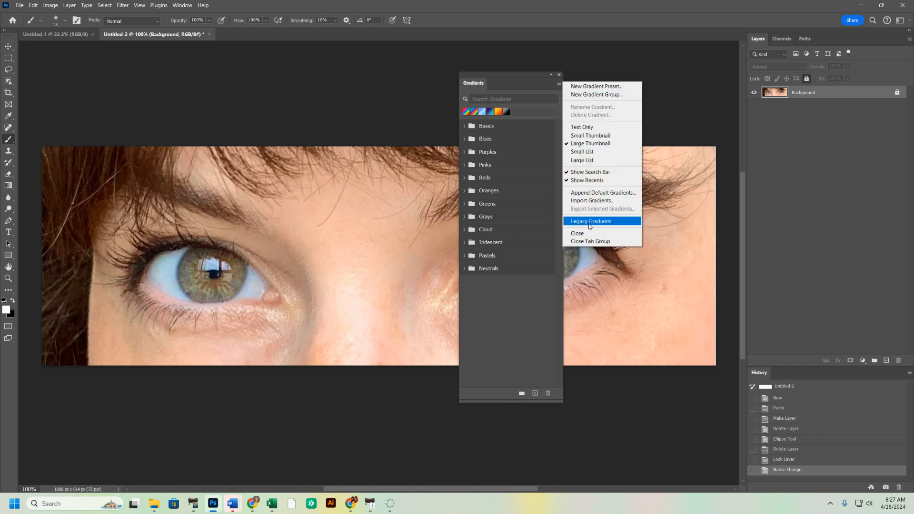
click(590, 223)
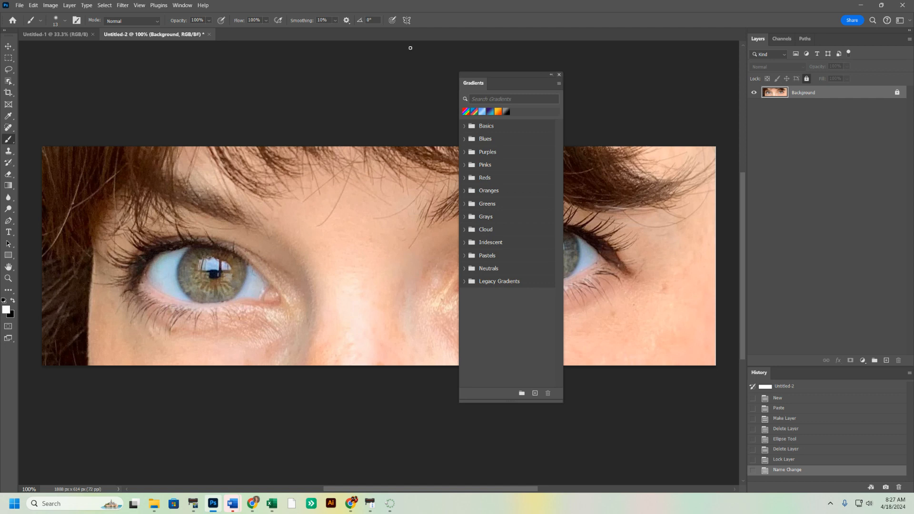
Hide the Gradients panel again
click(182, 5)
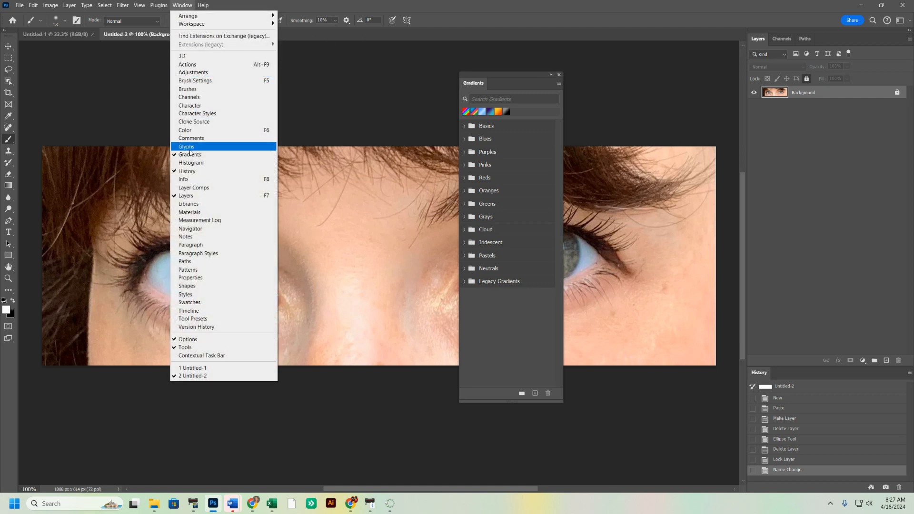
click(193, 156)
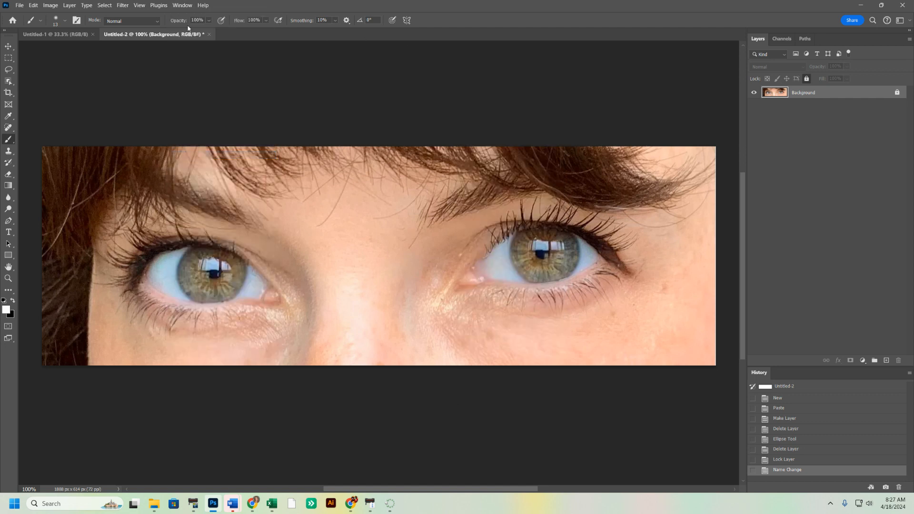
click(183, 5)
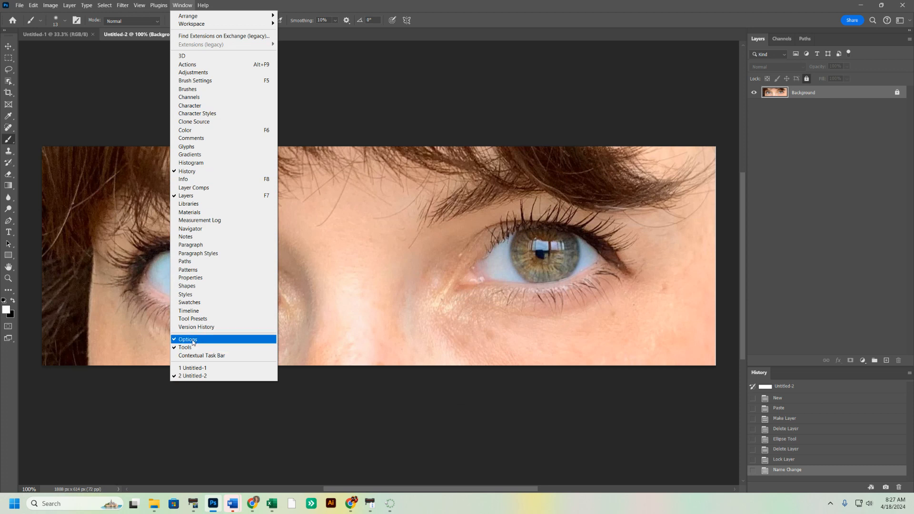
click(321, 117)
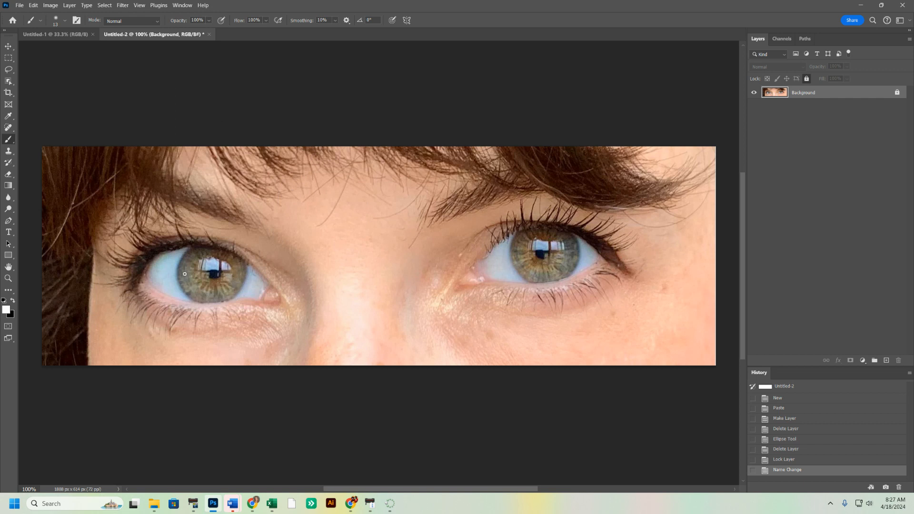
Take the Ellipse tool in Shape mode and change its fill type to a gradient
click(9, 258)
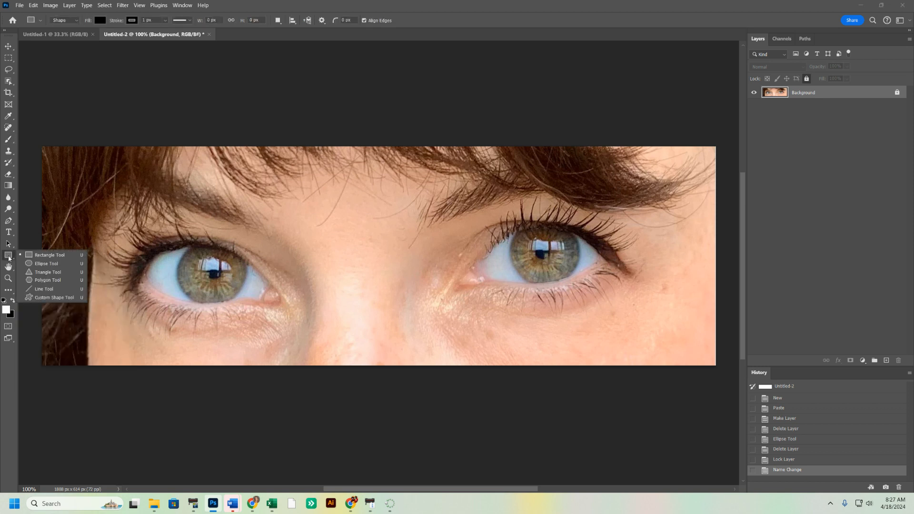
click(41, 264)
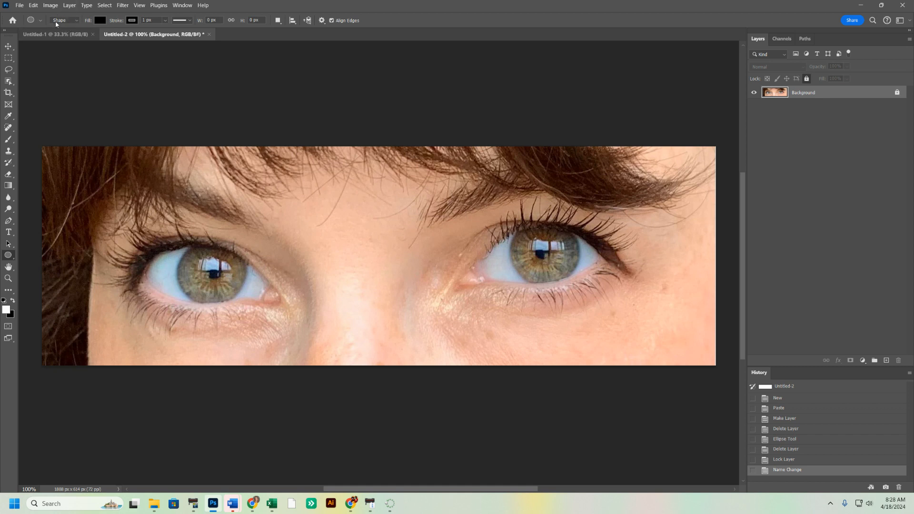
click(100, 20)
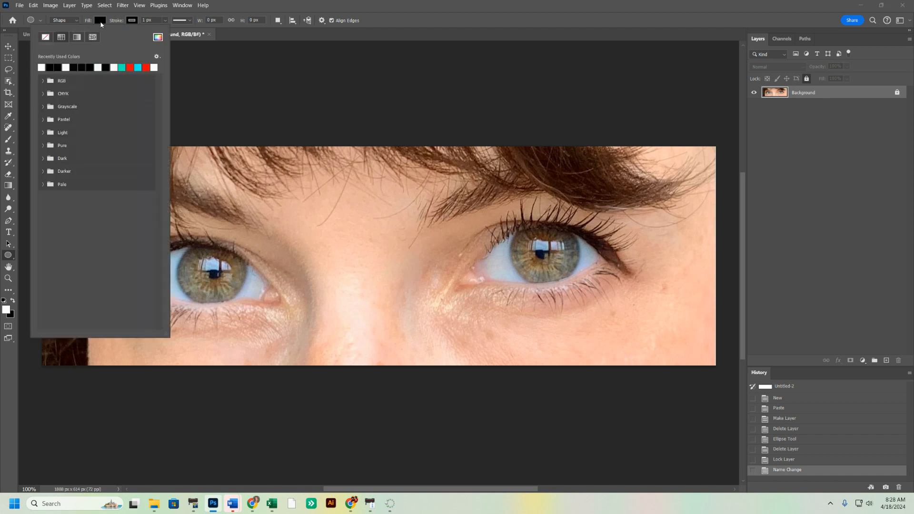
click(77, 37)
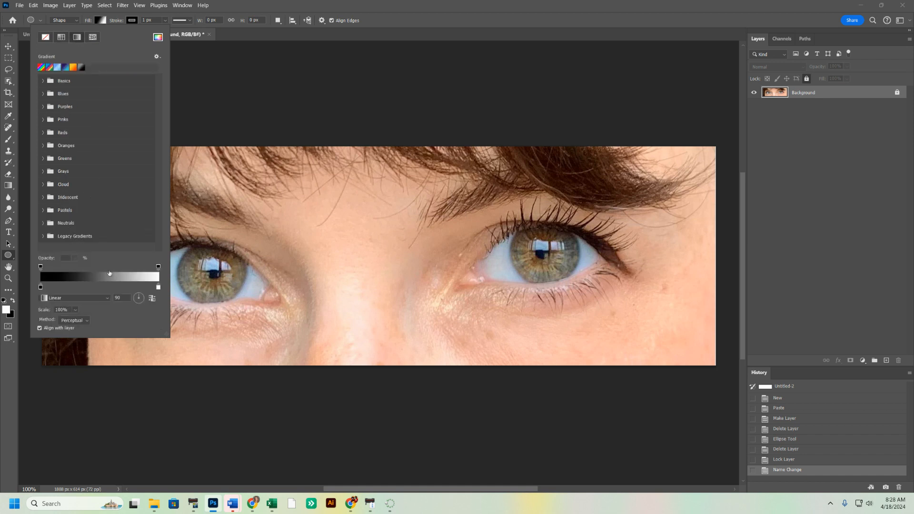
mouse_move(166, 333)
mouse_down()
mouse_move(167, 184)
mouse_move(167, 325)
mouse_up()
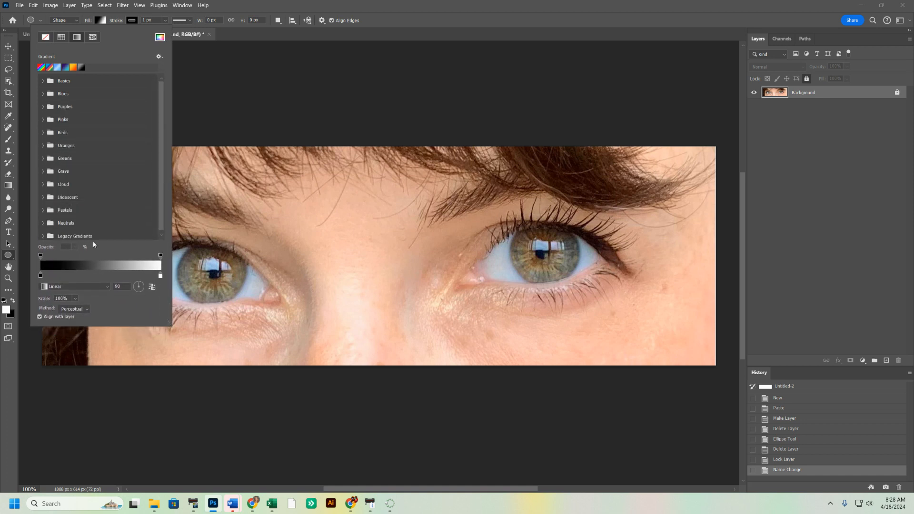
Choose the Spectrum preset from Legacy Default Gradients as the ellipse's fill gradient
click(43, 236)
scroll(162, 154, down, 1)
scroll(161, 154, down, 5)
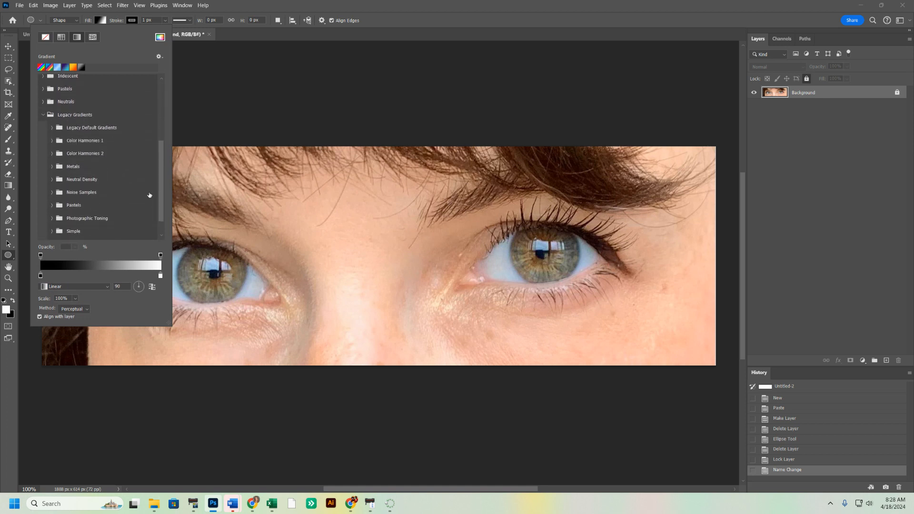
click(52, 128)
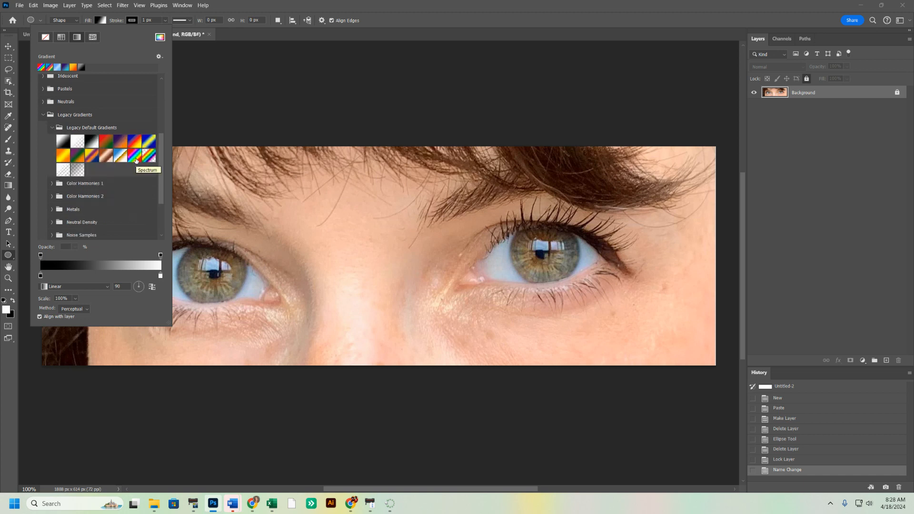
click(137, 160)
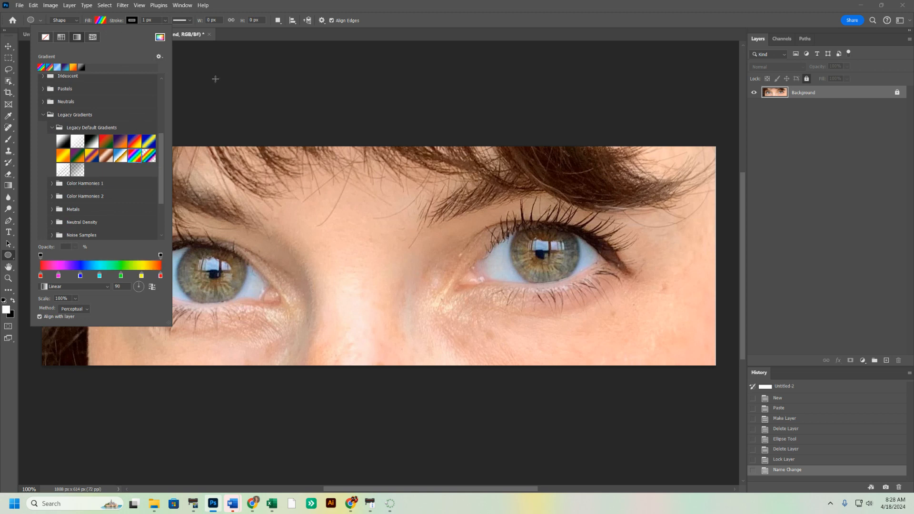
click(215, 78)
click(214, 77)
click(480, 186)
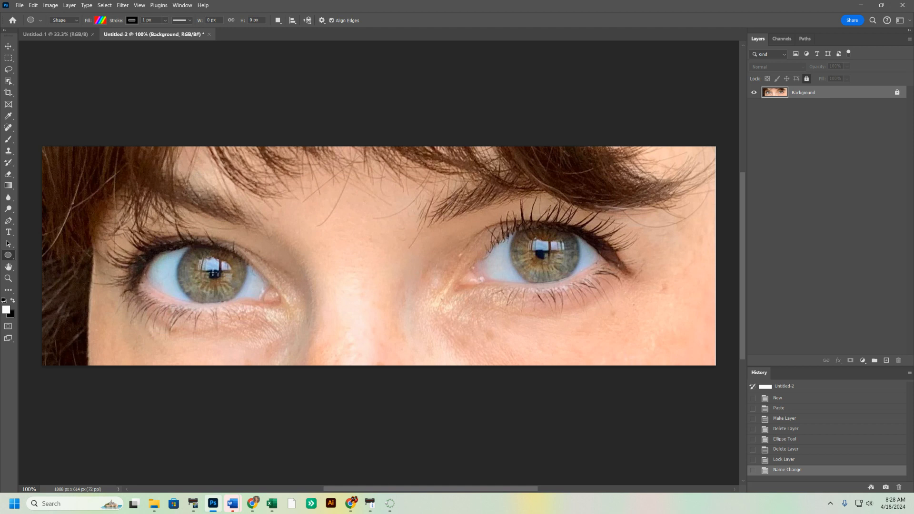
mouse_move(213, 272)
mouse_down()
mouse_move(176, 247)
mouse_move(217, 246)
mouse_move(250, 265)
mouse_move(234, 302)
mouse_move(168, 298)
mouse_move(197, 255)
mouse_move(231, 251)
mouse_move(233, 285)
mouse_move(217, 289)
mouse_move(209, 272)
mouse_move(228, 253)
mouse_move(248, 267)
mouse_move(211, 275)
mouse_move(210, 248)
mouse_move(234, 256)
mouse_move(237, 291)
mouse_move(251, 262)
mouse_move(218, 258)
mouse_move(235, 259)
mouse_move(225, 260)
mouse_up()
drag(224, 260, 294, 238)
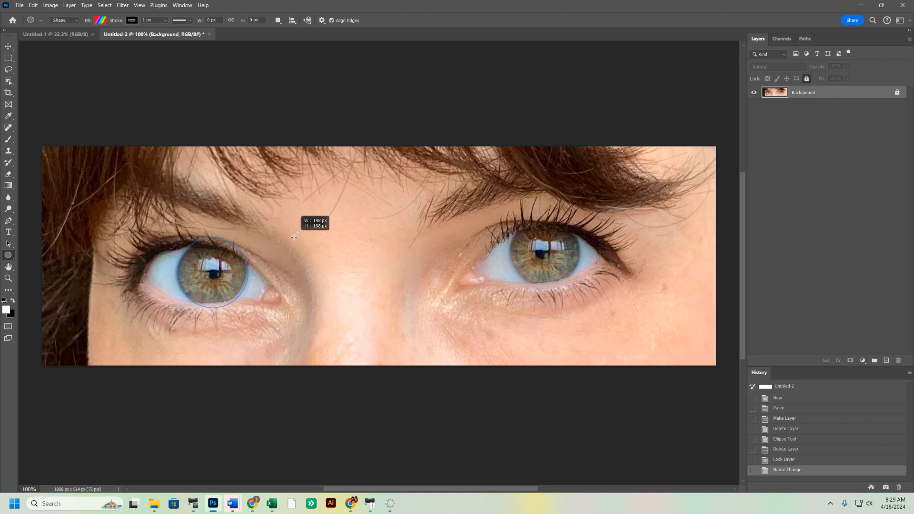
drag(294, 237, 214, 251)
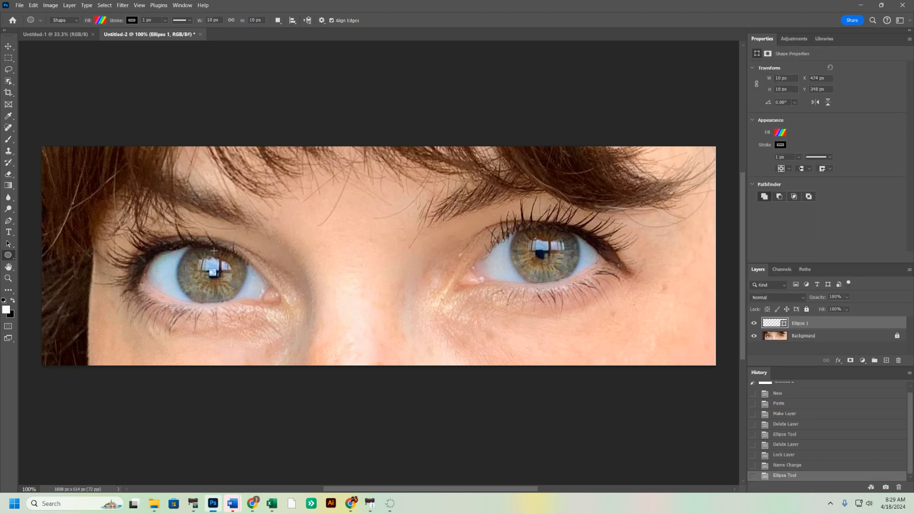
key(ctrl+z)
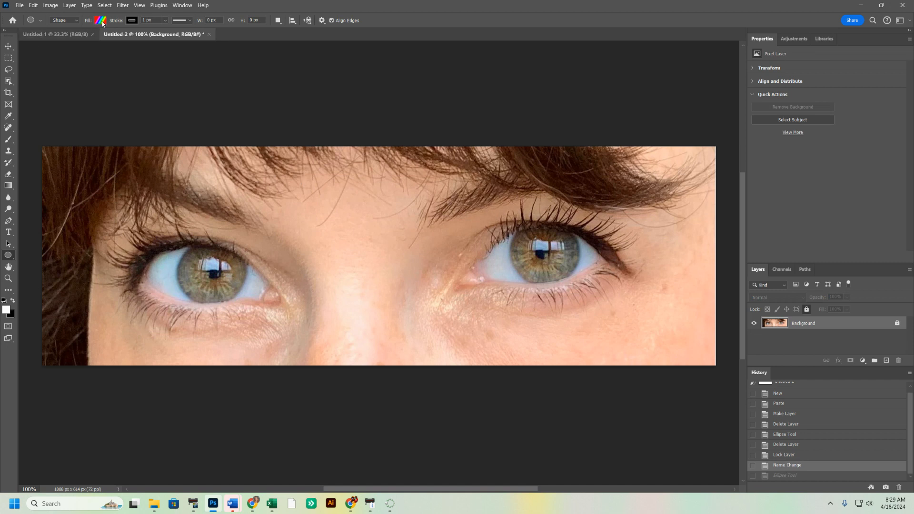
Set the ellipse fill's gradient style to Angle
click(101, 21)
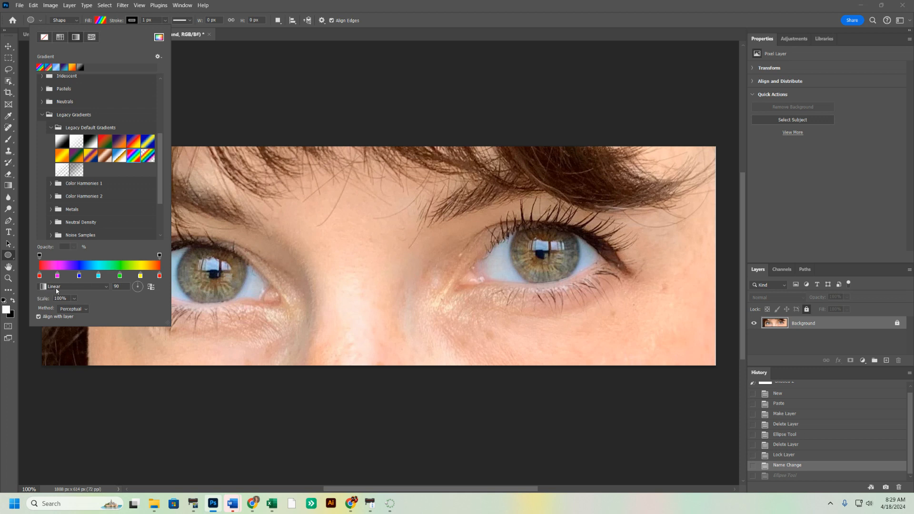
click(59, 289)
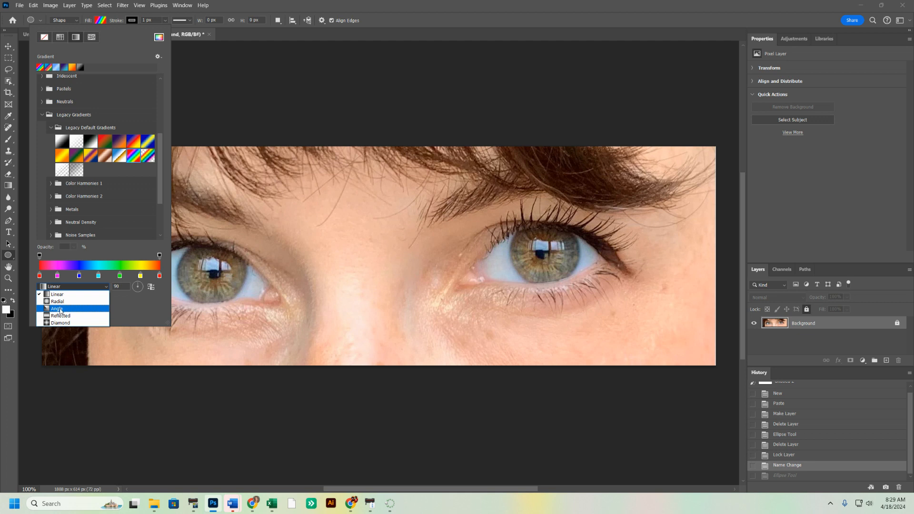
click(57, 309)
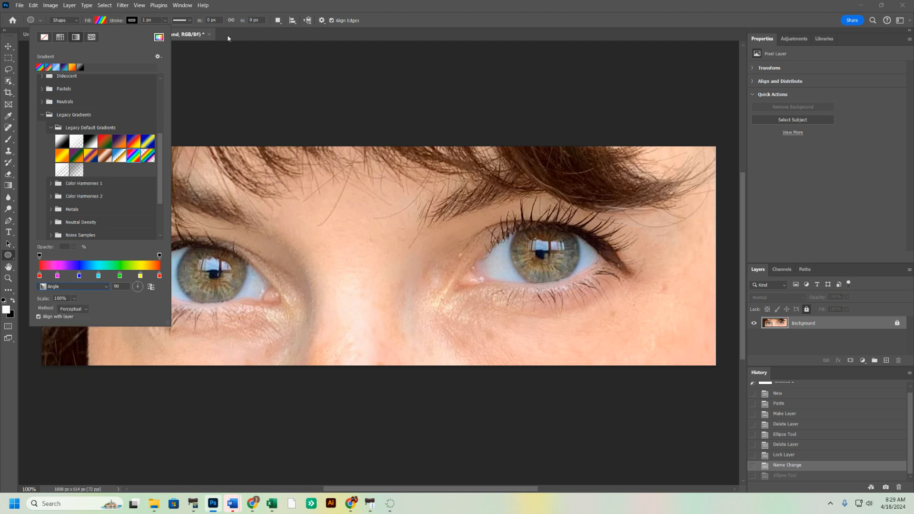
Draw a circle about 200 px wide, centred on the pupil, over the iris of the eye on the image's left side
click(213, 273)
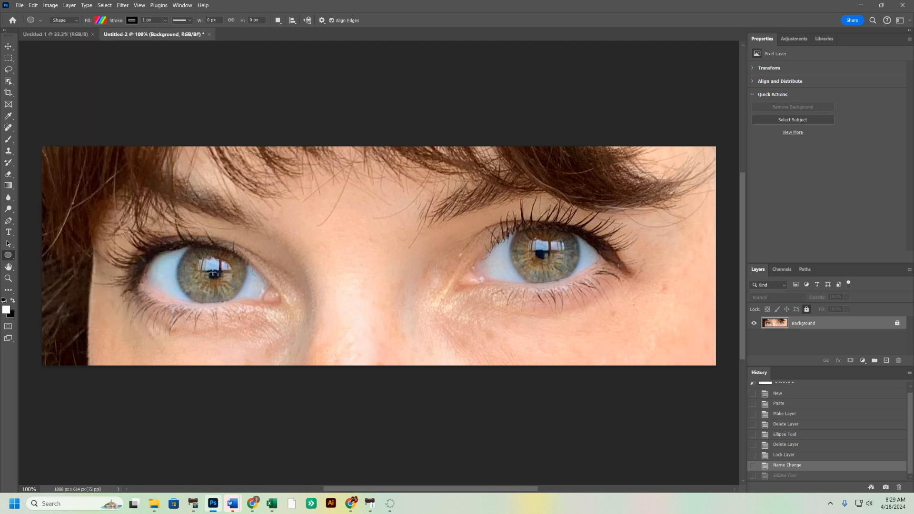
drag(213, 273, 167, 236)
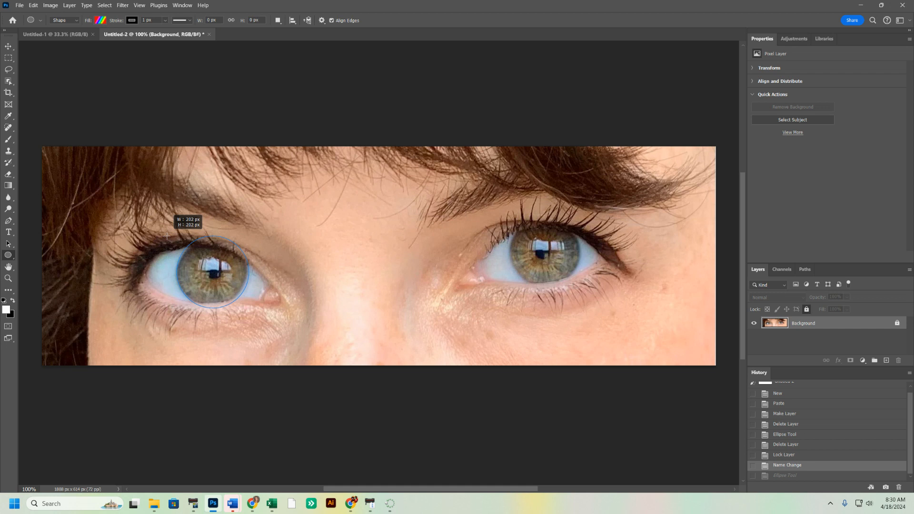
drag(167, 236, 167, 236)
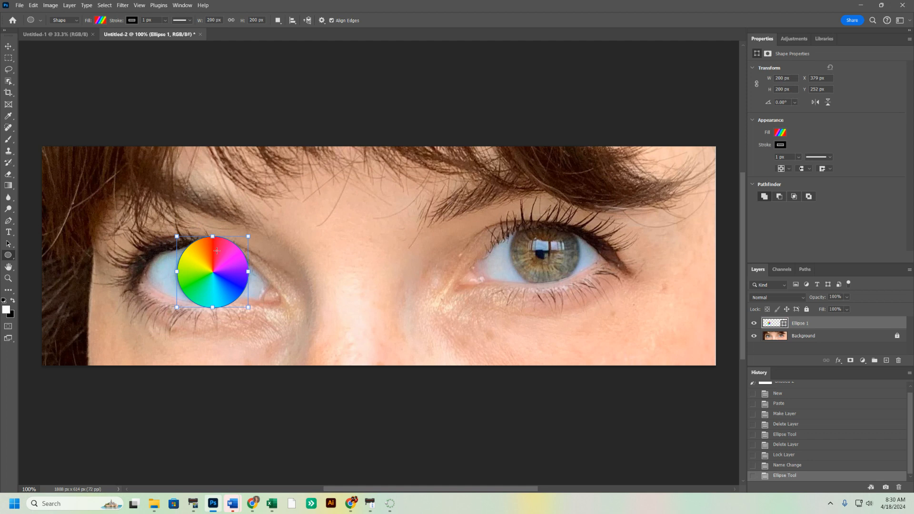
Nudge the rainbow circle slightly leftward to X 377 px so that it is centred over the iris
click(9, 46)
drag(209, 261, 208, 263)
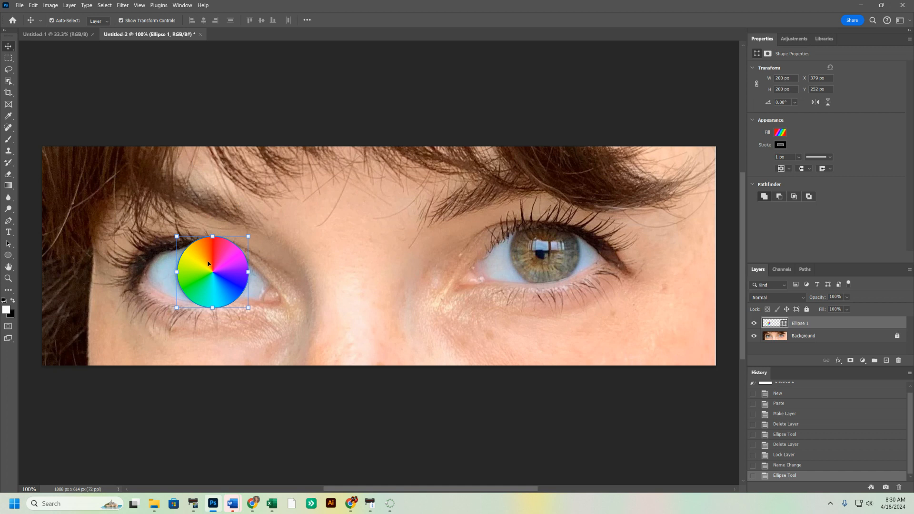
key(Left)
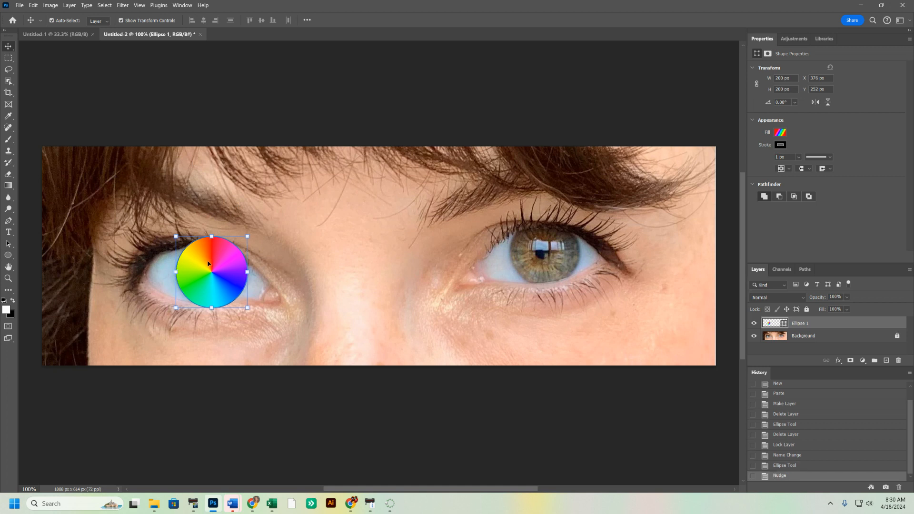
key(Right)
Set the rainbow circle's stroke width to 0 px
click(814, 157)
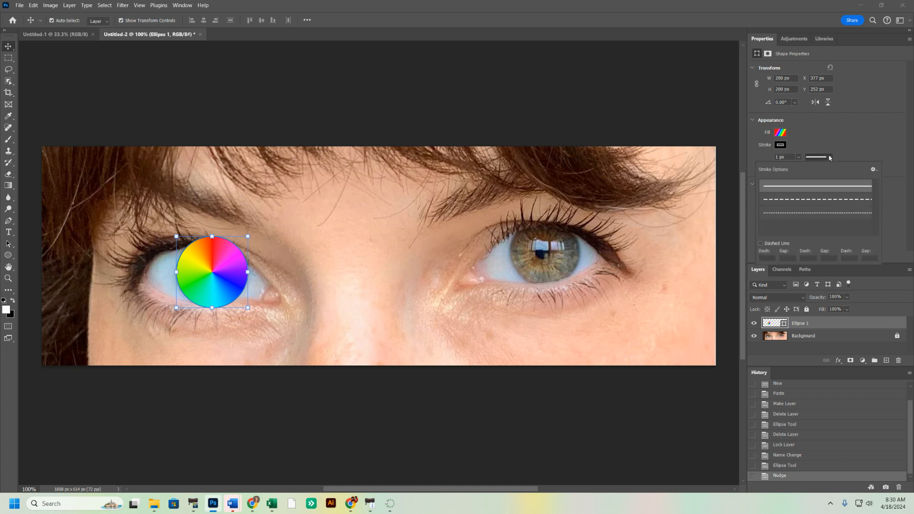
click(814, 157)
click(799, 158)
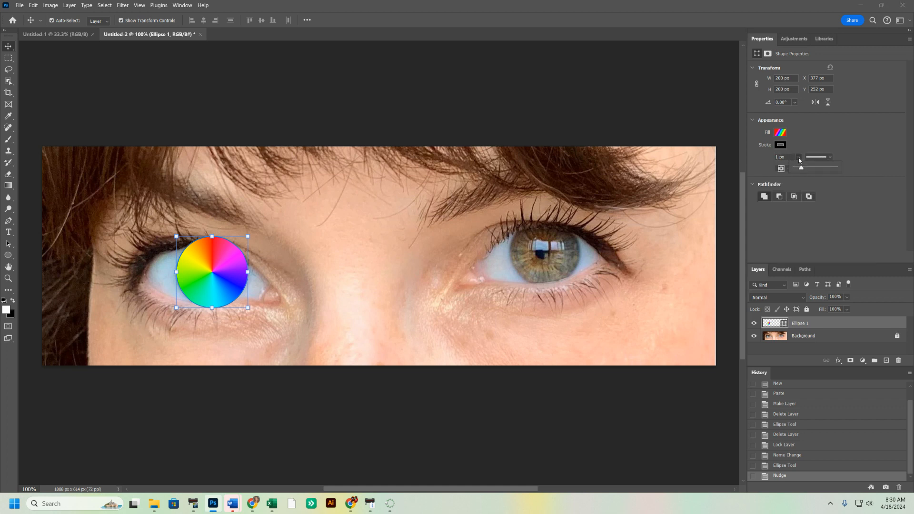
drag(801, 168, 792, 168)
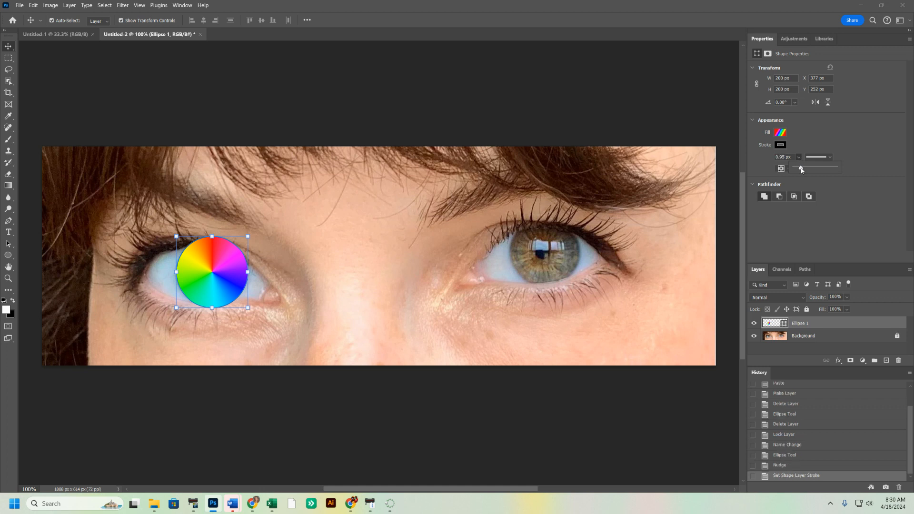
click(768, 157)
Hide the shape properties to make room for the layer list and set the circle layer's blend mode to Color
click(182, 5)
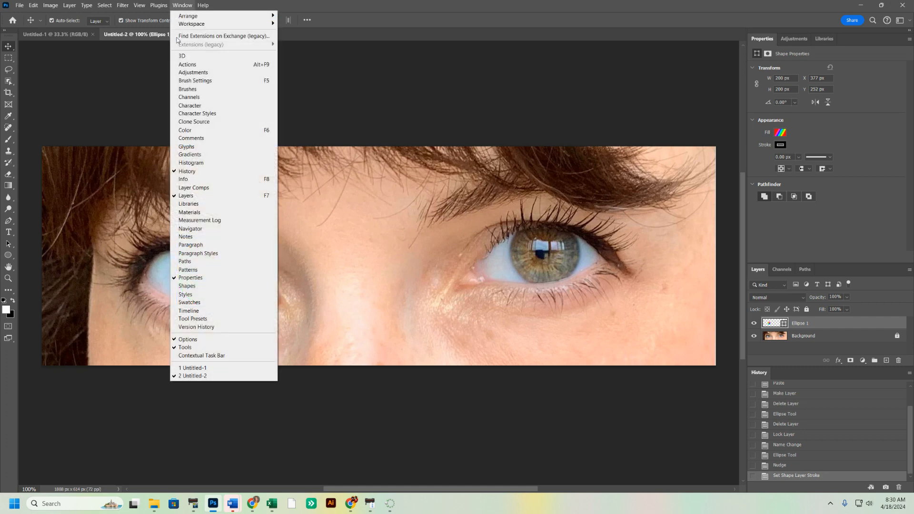
click(203, 279)
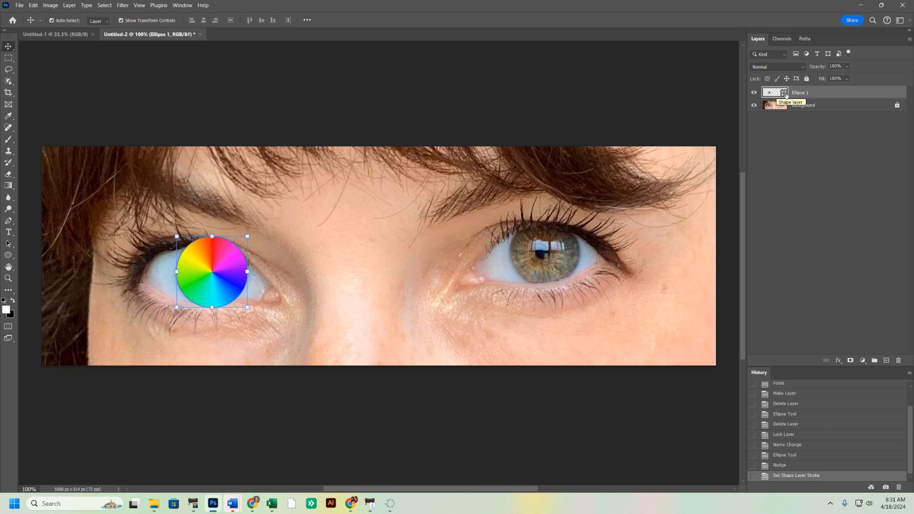
click(763, 70)
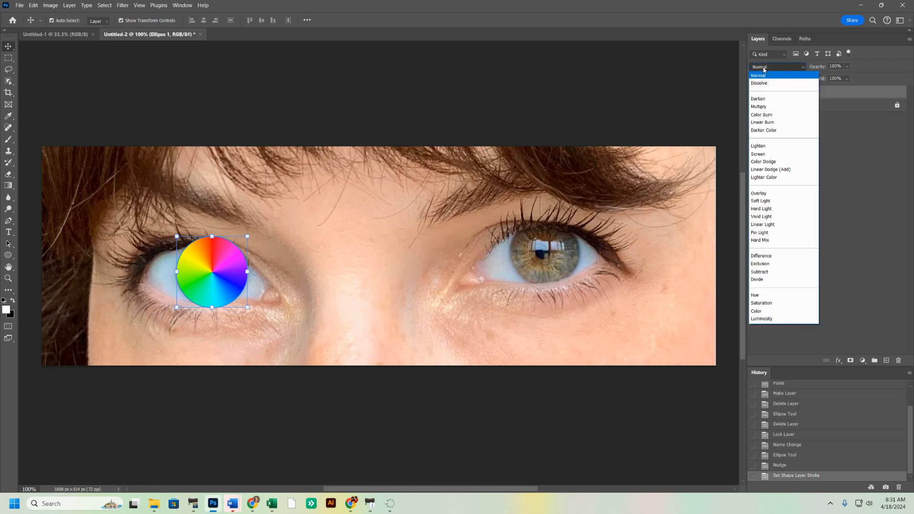
click(760, 313)
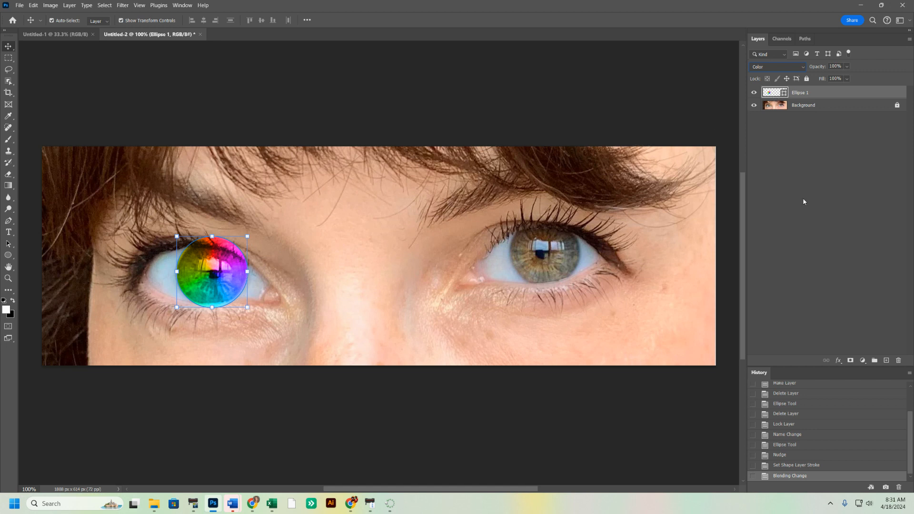
Add a layer mask to the circle layer and set up a Hard Round brush at 25 px with 100% hardness
click(849, 361)
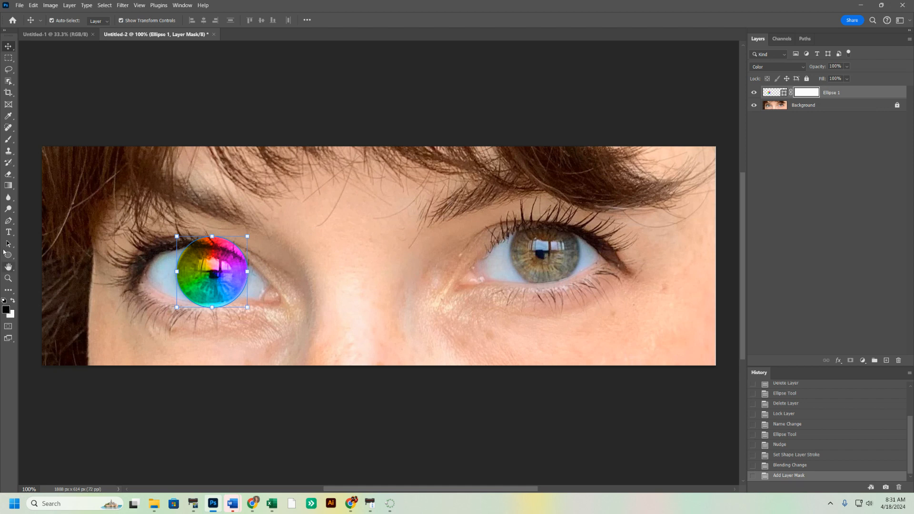
click(7, 143)
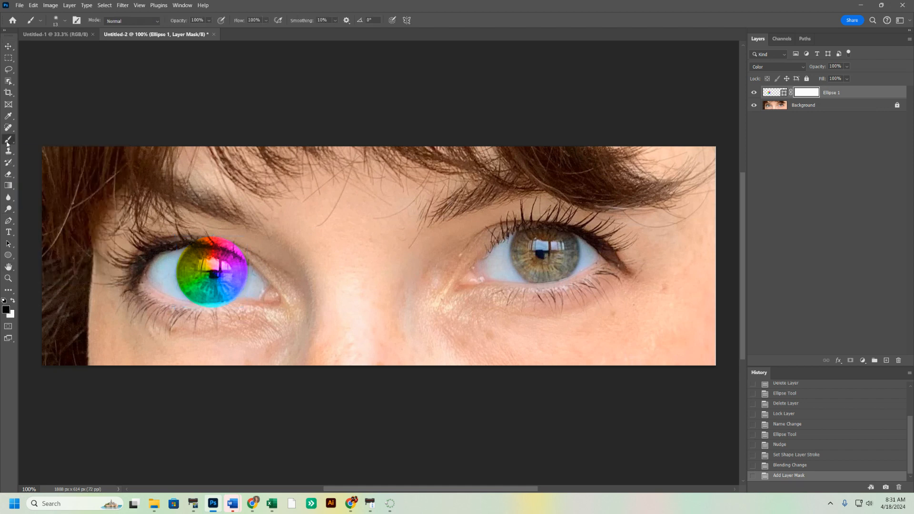
click(65, 22)
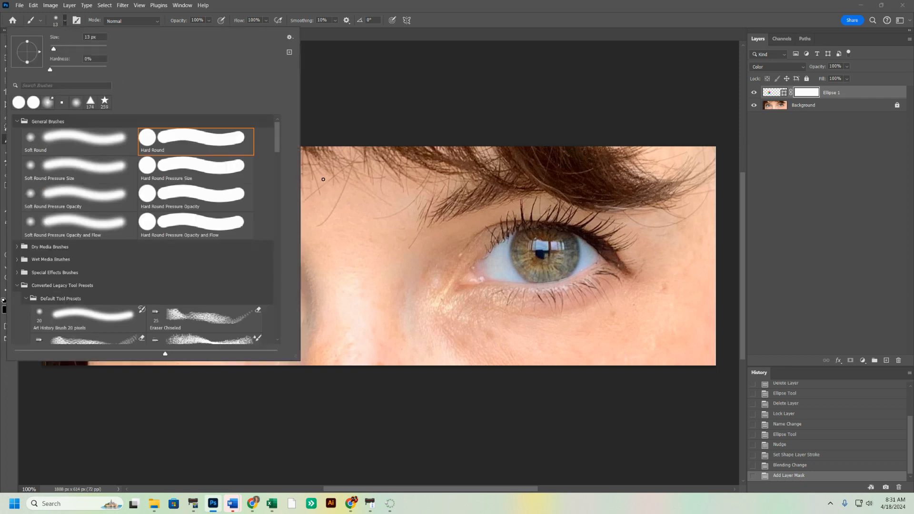
drag(53, 48, 57, 49)
drag(50, 72, 110, 74)
click(56, 24)
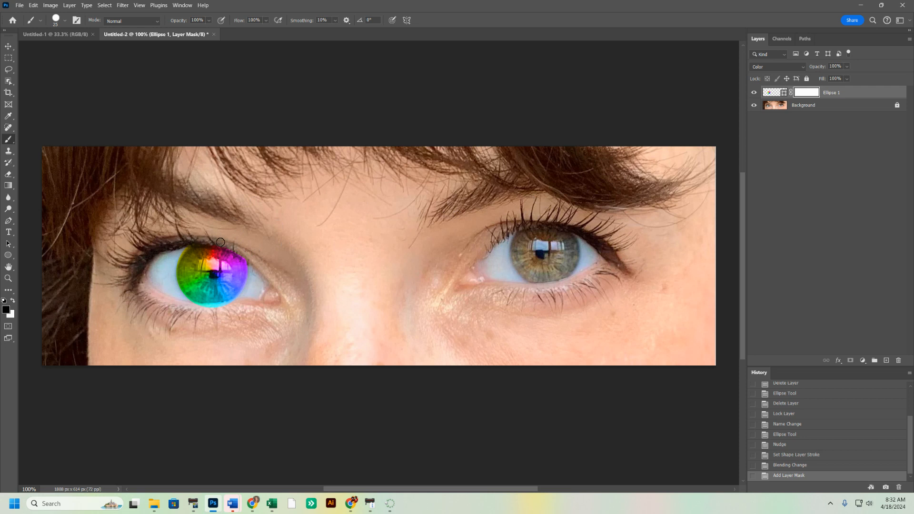
Paint black on the mask around the first iris to hide the rainbow spilling onto the eyelids, lashes and eye white
drag(238, 250, 256, 254)
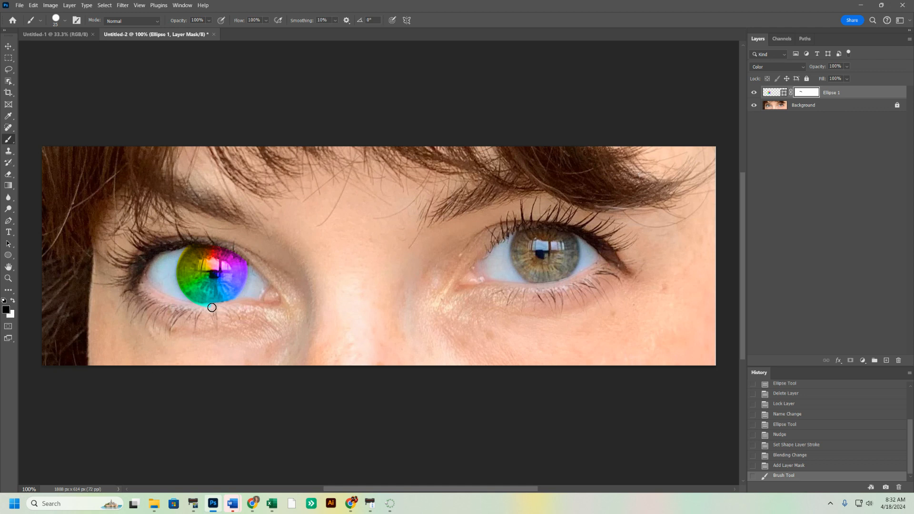
drag(205, 308, 178, 296)
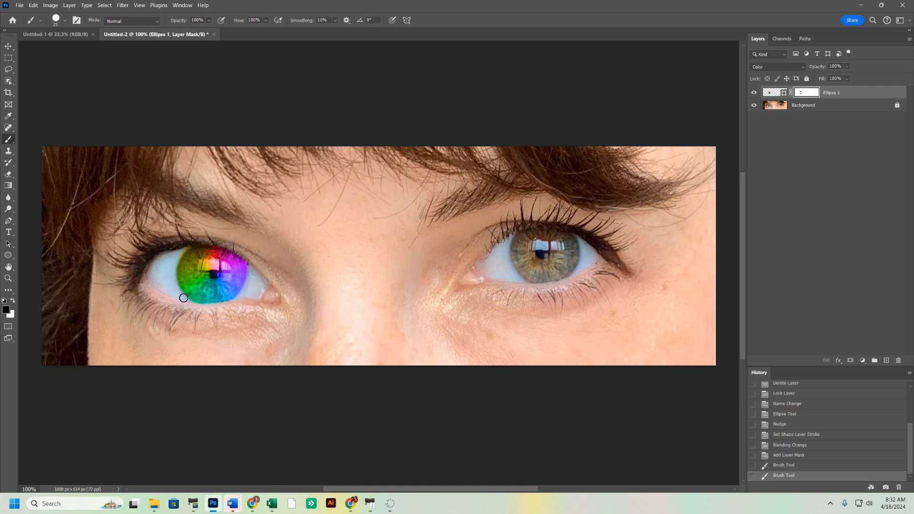
click(211, 308)
click(211, 308)
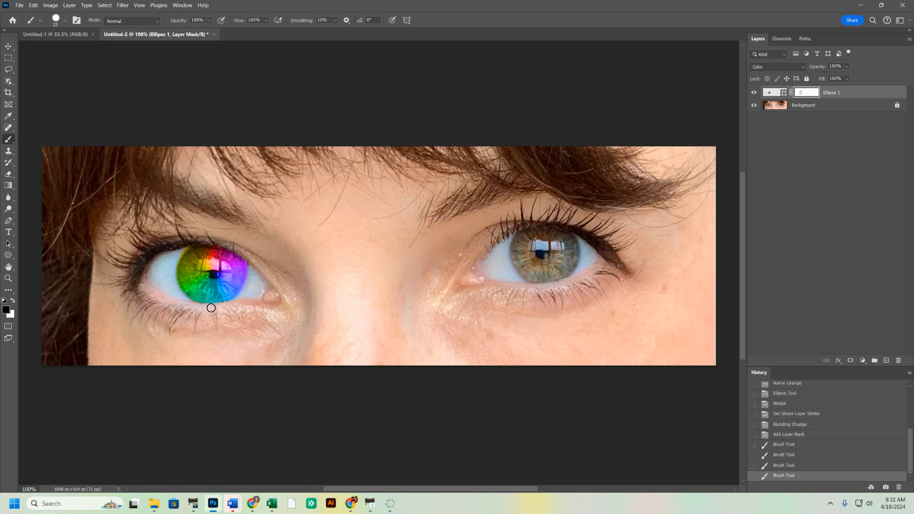
click(212, 308)
drag(243, 298, 229, 305)
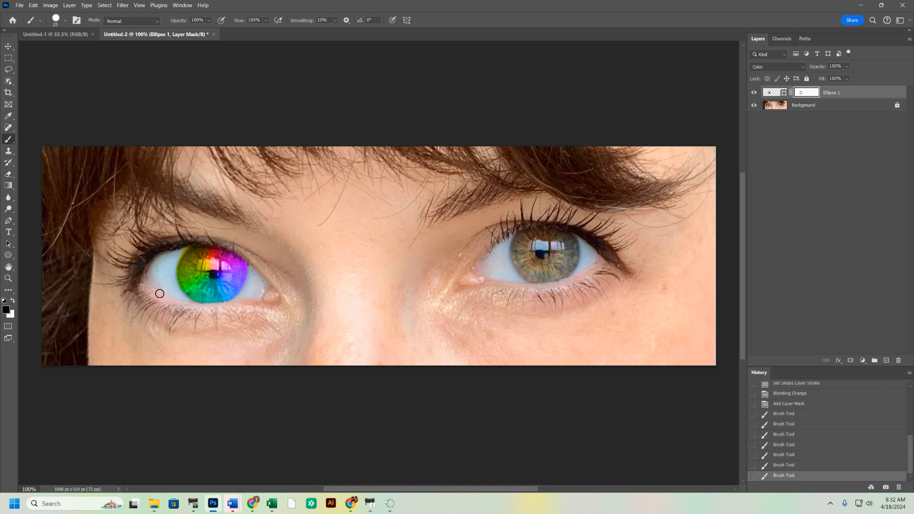
drag(175, 289, 179, 258)
click(172, 277)
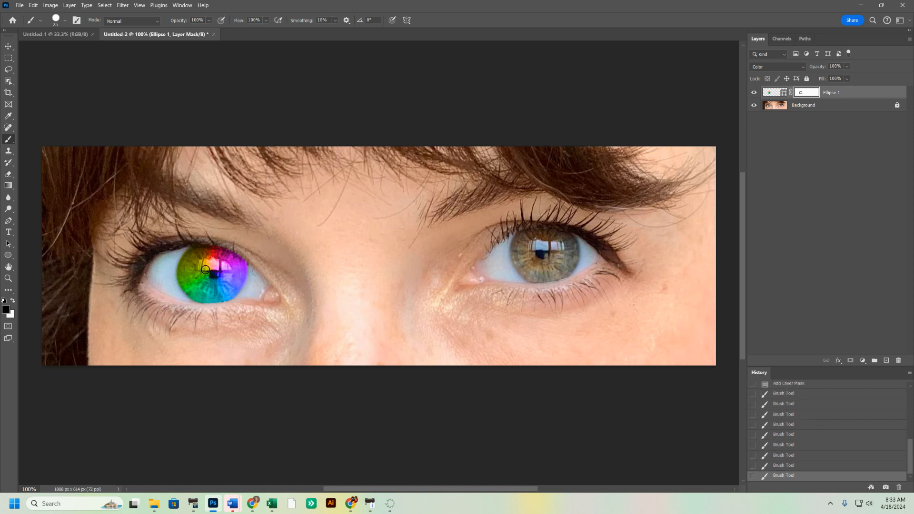
click(250, 260)
drag(250, 258, 233, 246)
mouse_move(209, 241)
mouse_down()
mouse_move(200, 237)
mouse_move(247, 258)
mouse_move(213, 243)
mouse_up()
Try a lower opacity on the masked circle layer and return it to 100%
click(847, 66)
drag(857, 77, 851, 80)
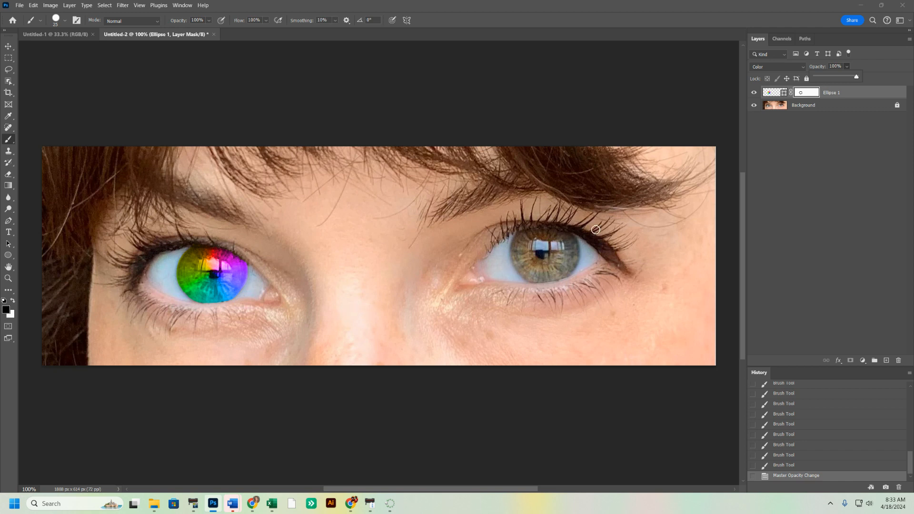
click(815, 173)
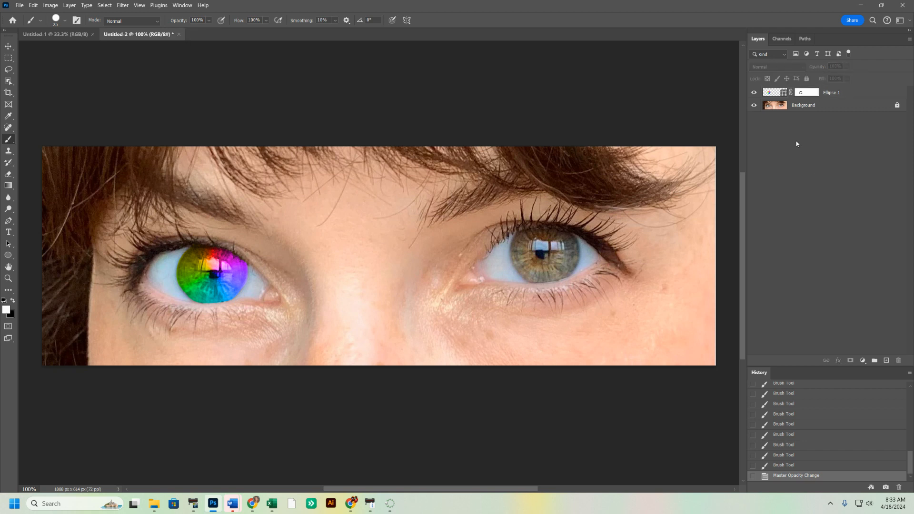
Add a new layer and draw a Spectrum-filled circle about 202 px wide, centred on the pupil of the other eye
click(886, 360)
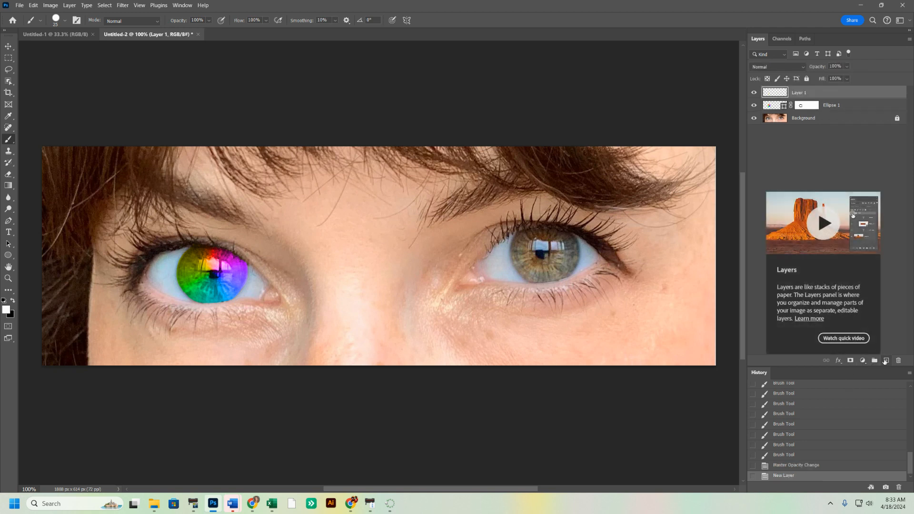
click(13, 256)
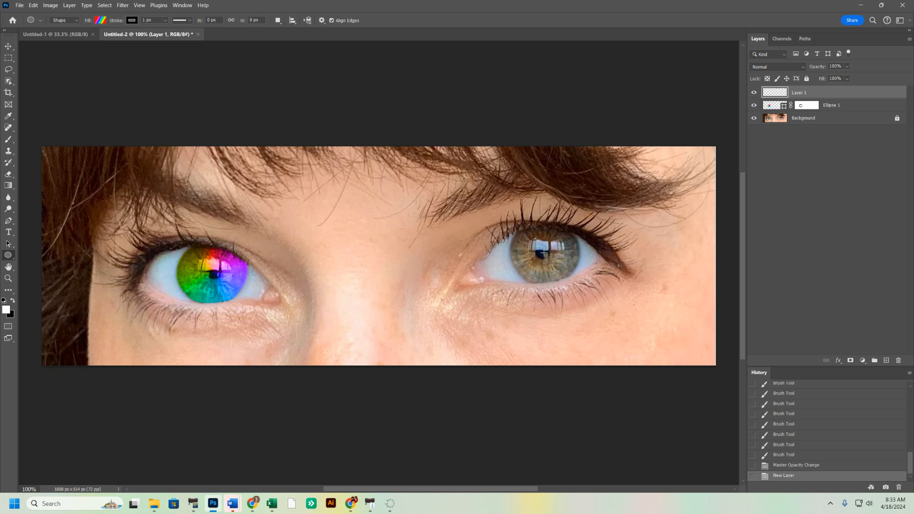
drag(544, 253, 473, 216)
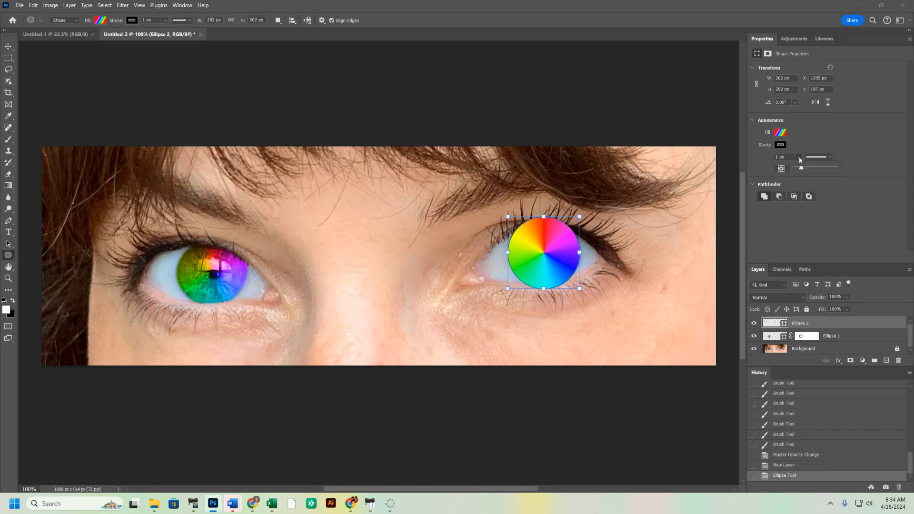
Set the second circle's stroke width to 0 px and hide the shape properties
drag(802, 169, 794, 168)
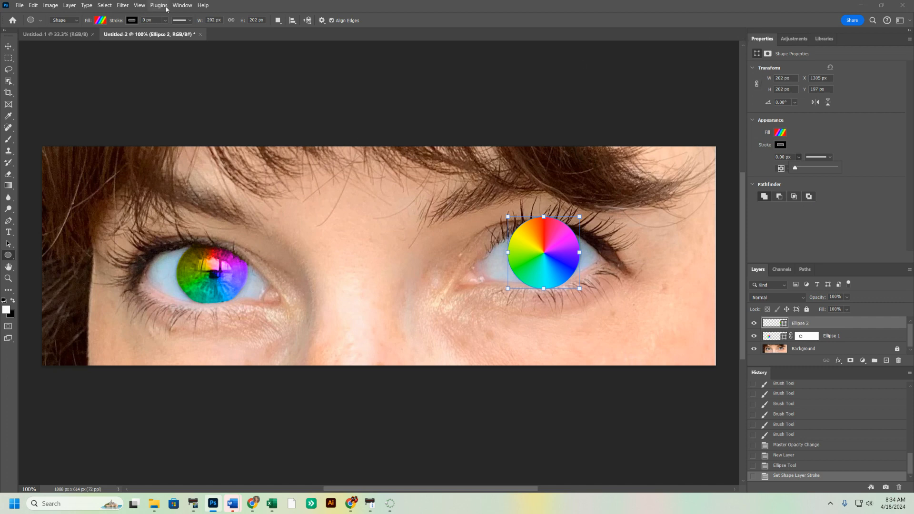
click(183, 6)
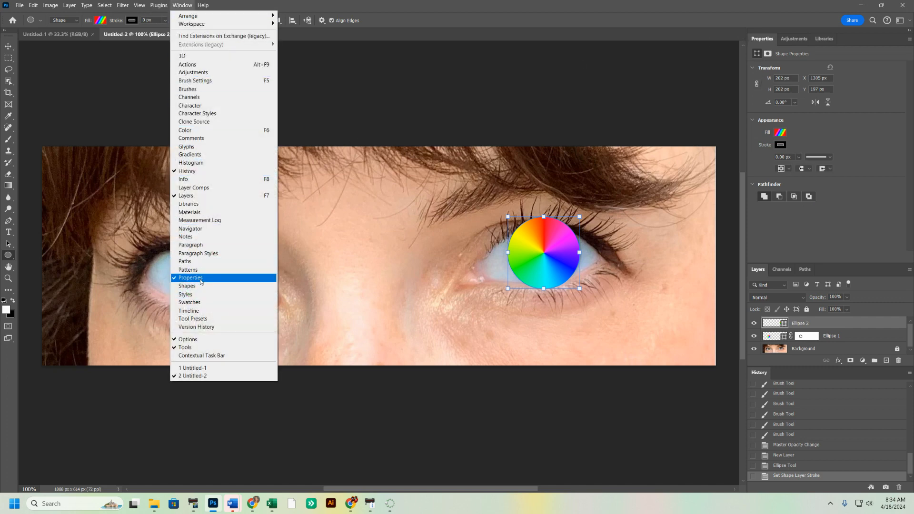
click(200, 280)
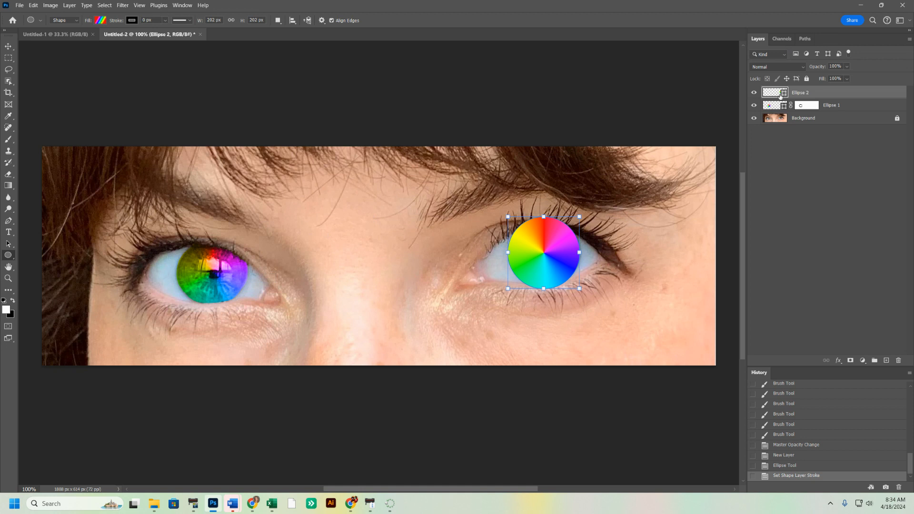
Set the second circle layer's blend mode to Color and add a layer mask with black as the foreground colour
click(766, 70)
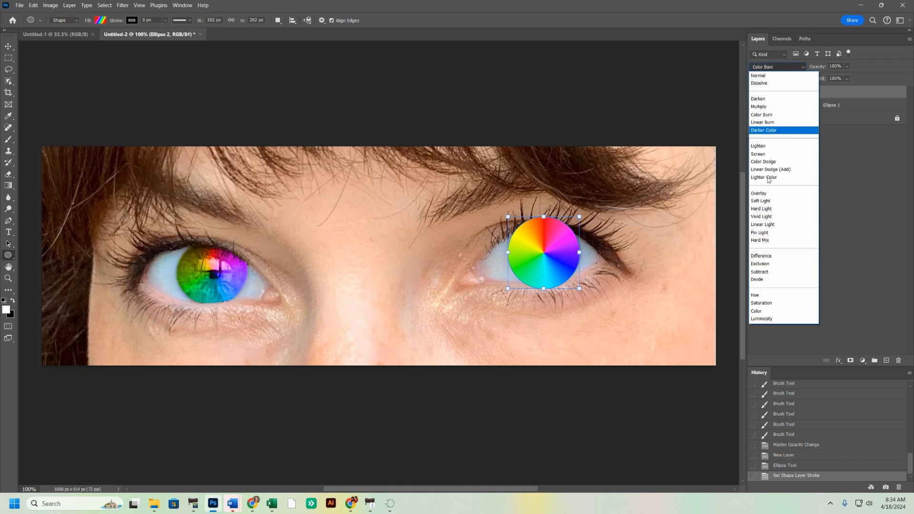
click(760, 312)
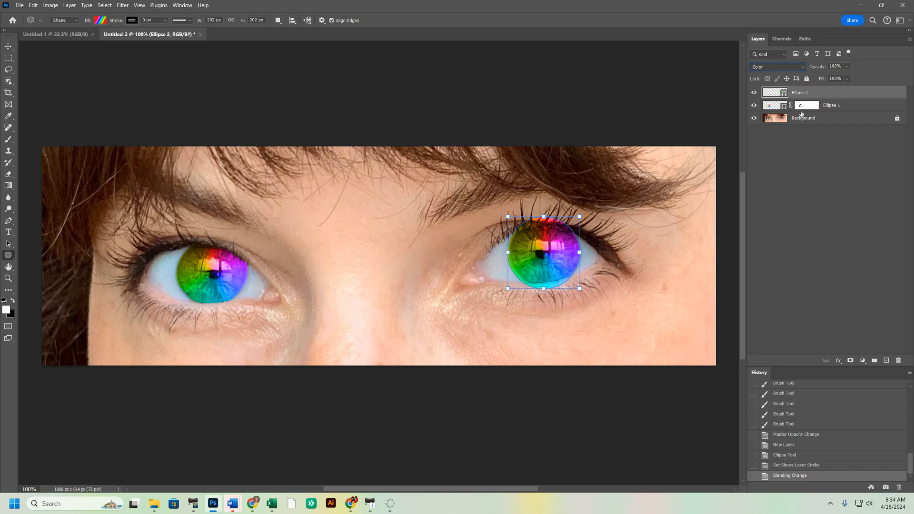
click(851, 360)
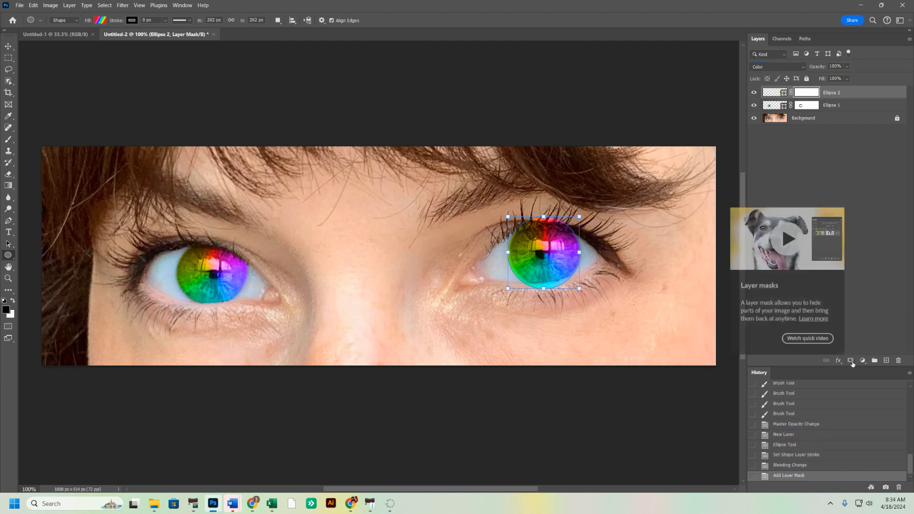
key(x)
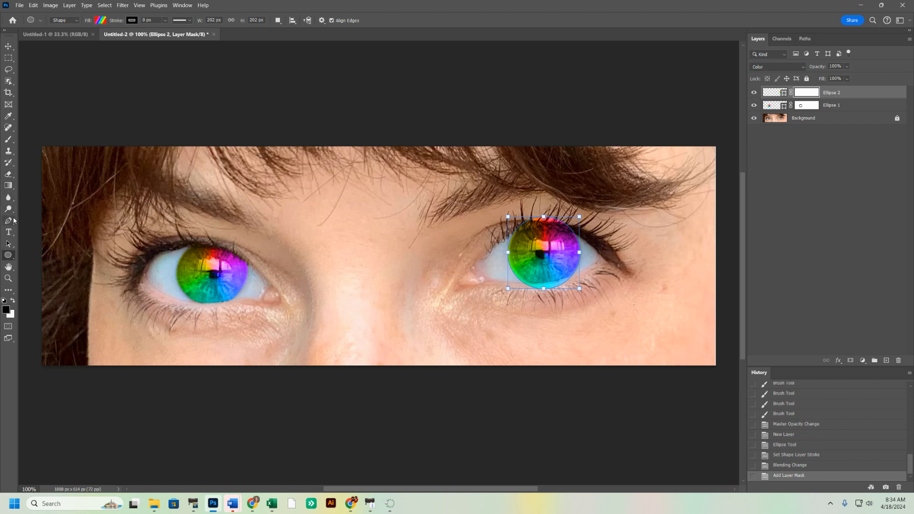
Paint black on the second circle's mask with a 25 px Hard Round brush to hide the colour spilling over the lower eyelid
click(7, 141)
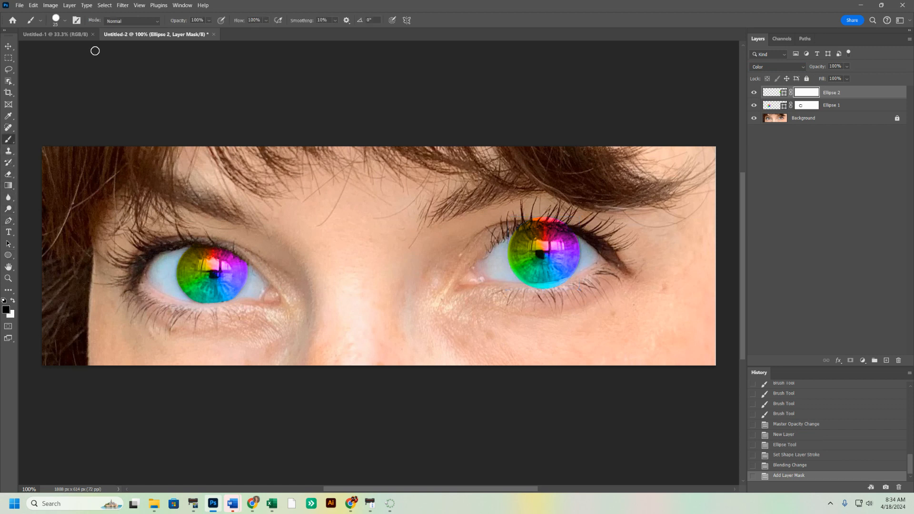
click(63, 21)
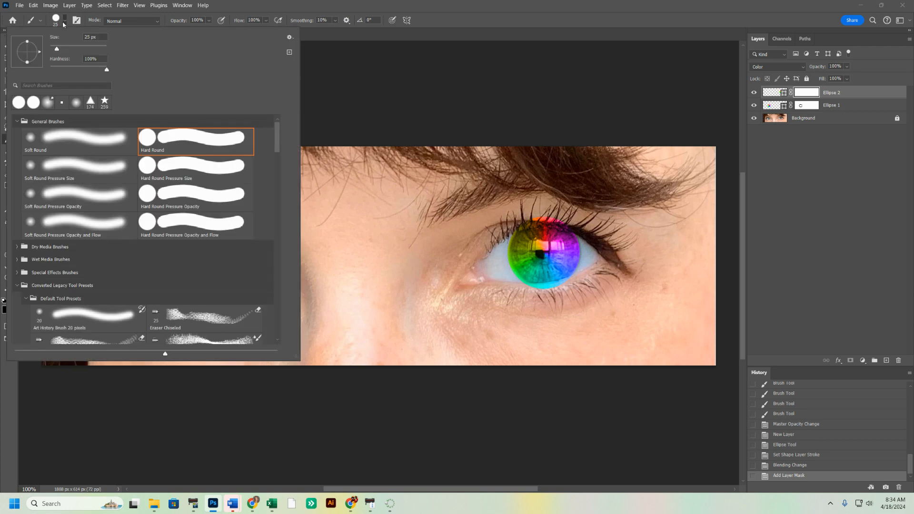
click(62, 21)
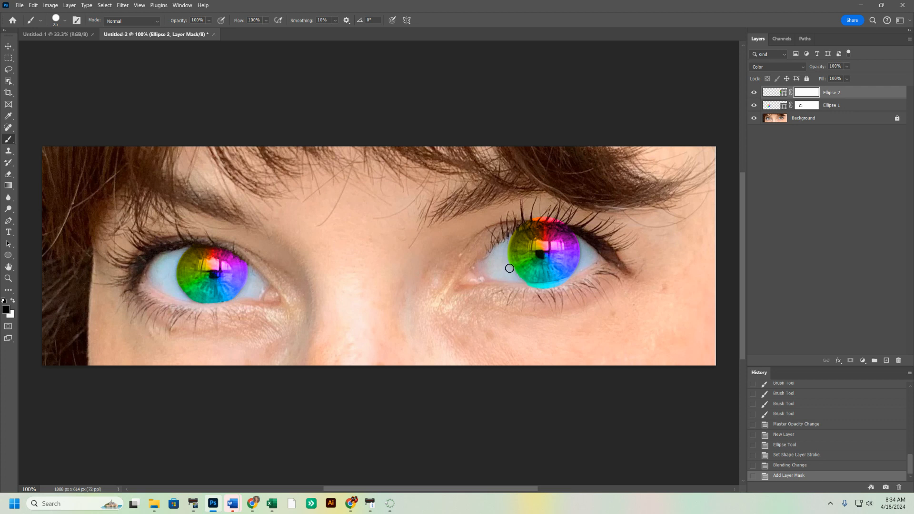
click(505, 262)
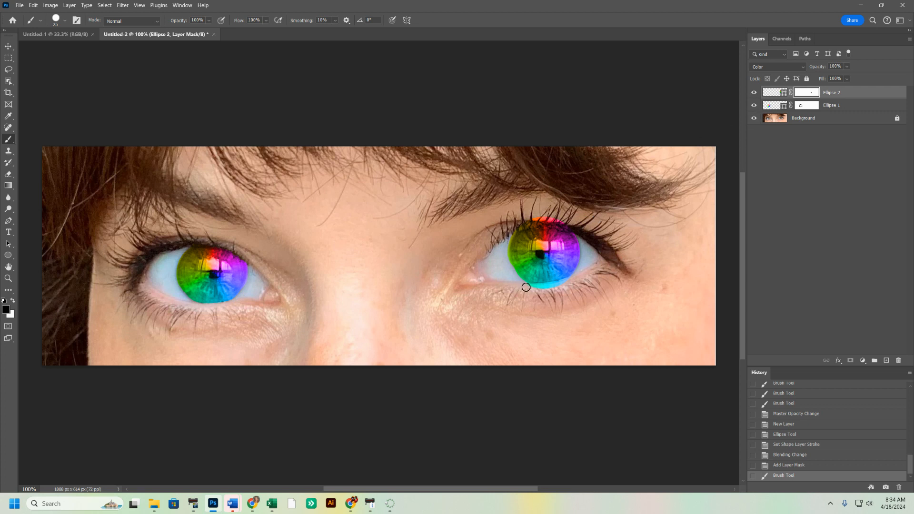
drag(541, 288, 572, 280)
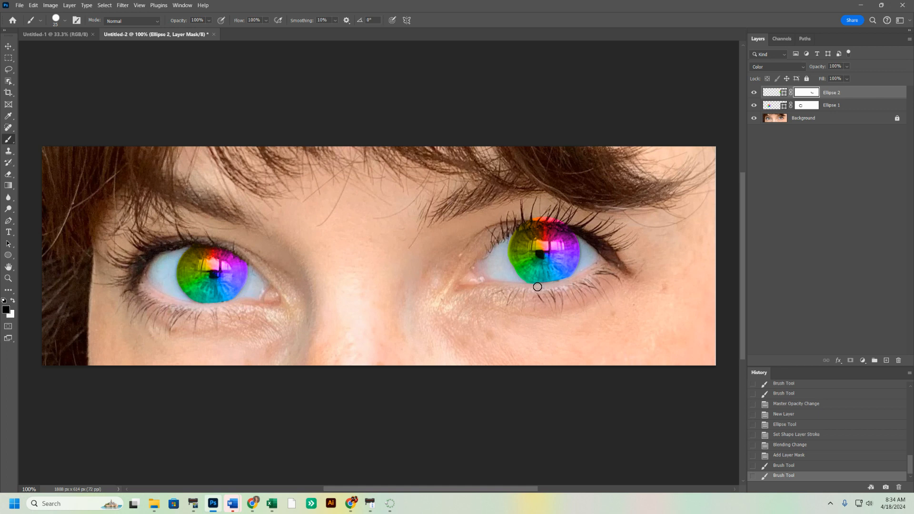
drag(526, 286, 518, 284)
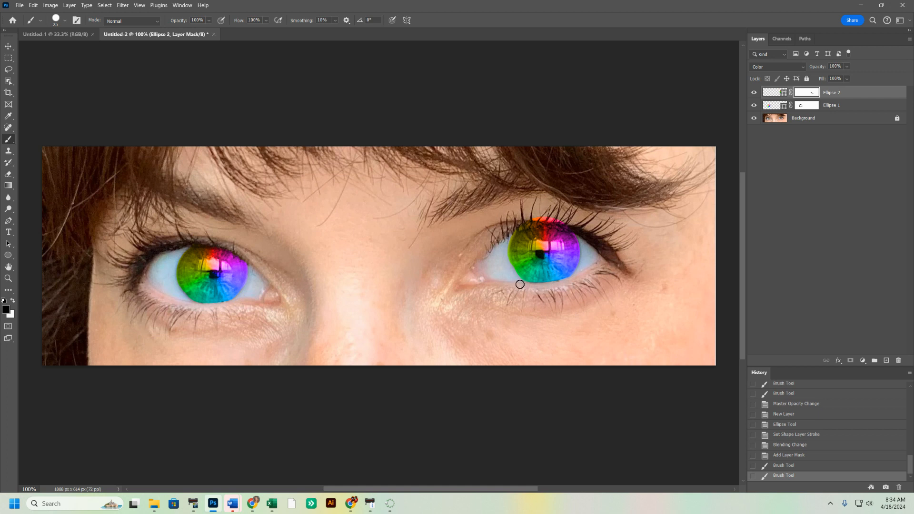
click(562, 284)
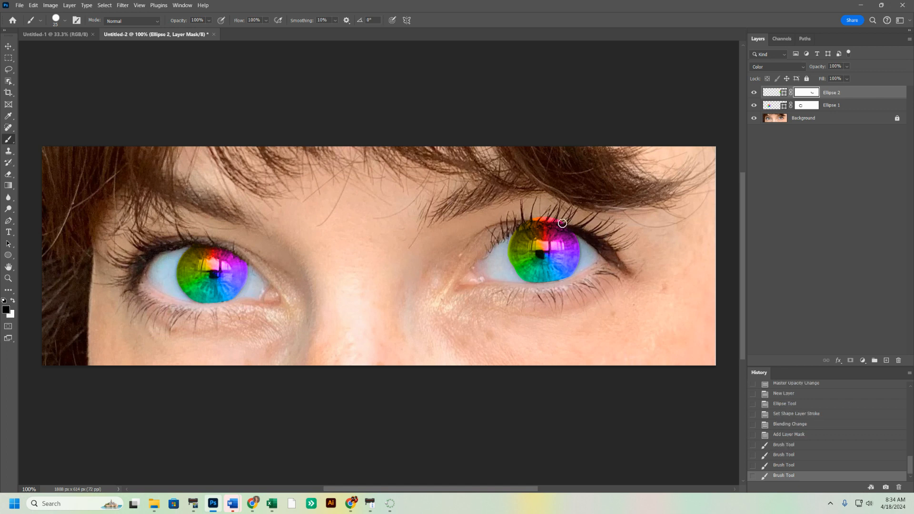
Mask out the second circle's colour over the upper eyelid and touch up the mask along the iris's lower edge
mouse_move(567, 224)
mouse_down()
mouse_move(518, 226)
mouse_move(563, 218)
mouse_move(530, 217)
mouse_move(546, 222)
mouse_move(539, 223)
mouse_up()
click(539, 224)
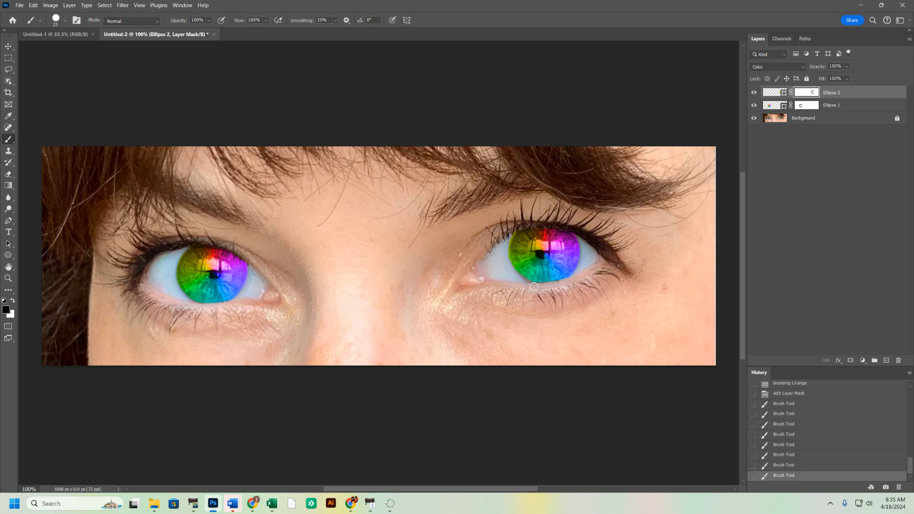
drag(533, 286, 547, 288)
key(ctrl+z)
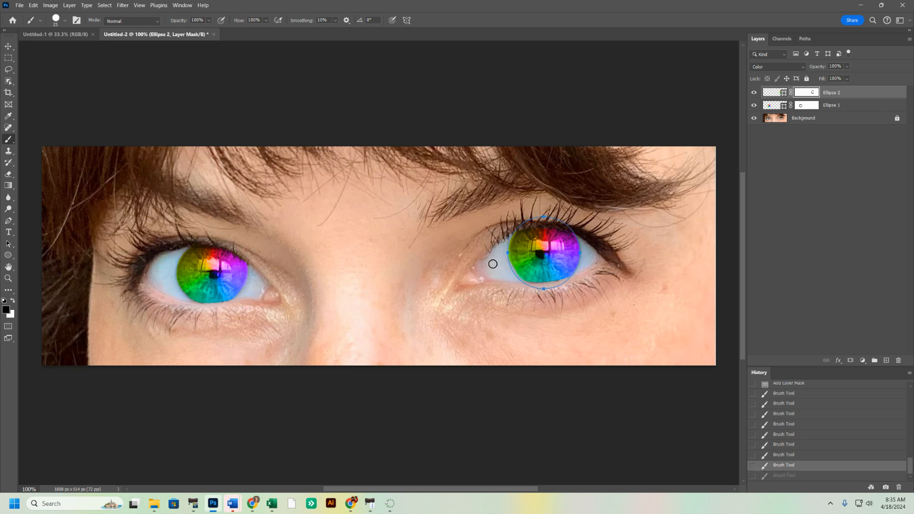
key(ctrl+shift+z)
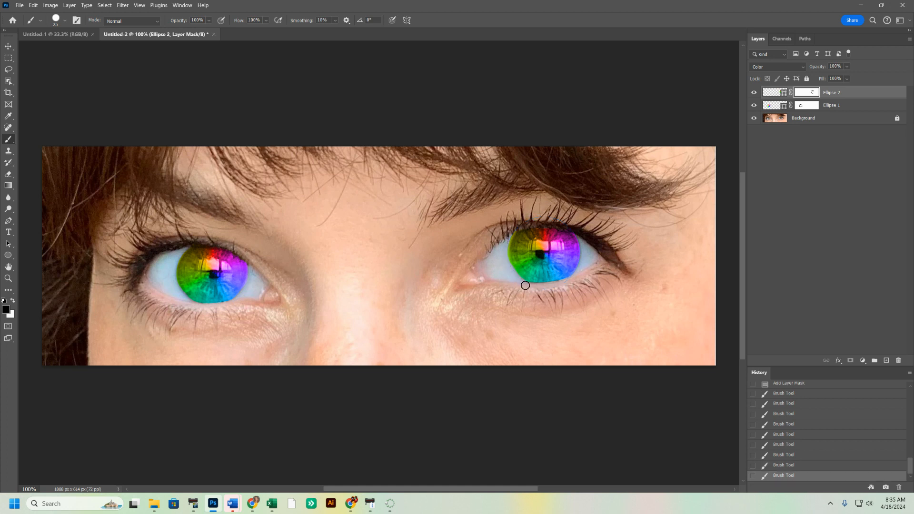
drag(524, 283, 513, 276)
Lower the Ellipse 2 layer's opacity slightly, set the Ellipse 1 layer's opacity to 79%, and deselect the layers
click(846, 66)
drag(855, 79, 848, 79)
click(774, 105)
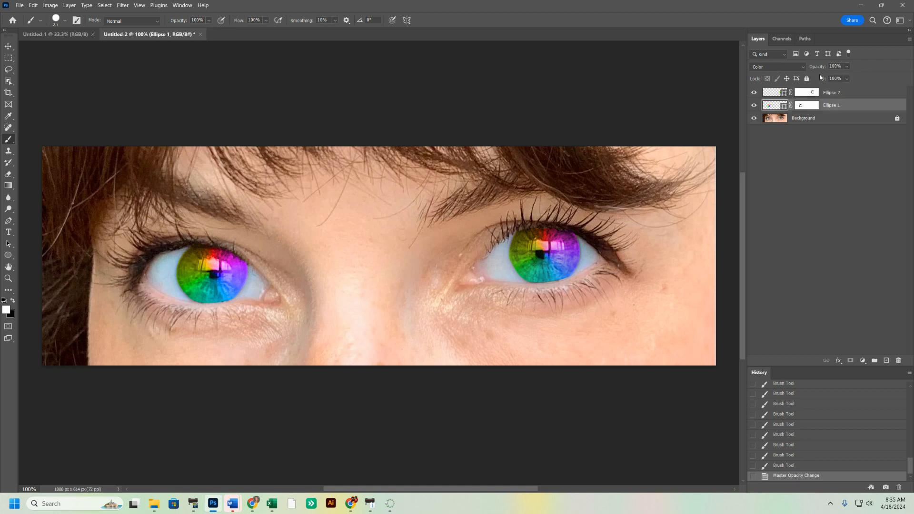
click(840, 65)
text(79)
click(847, 231)
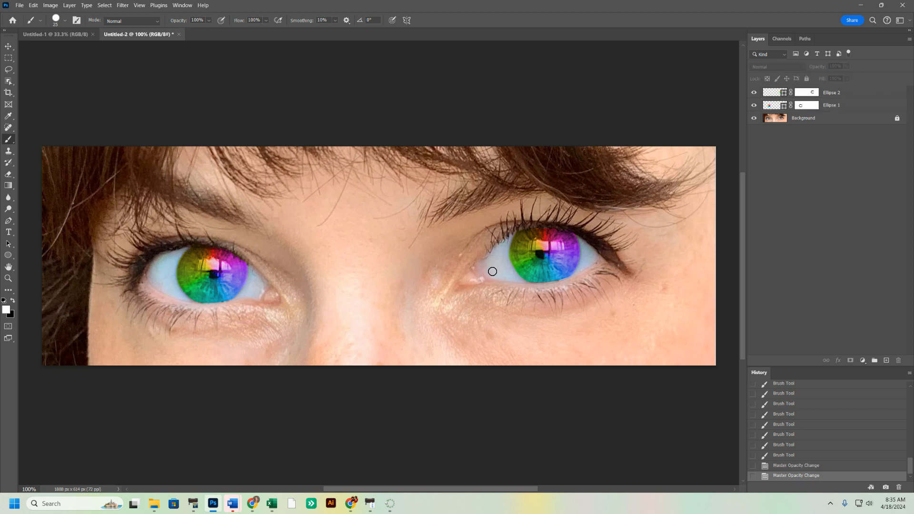